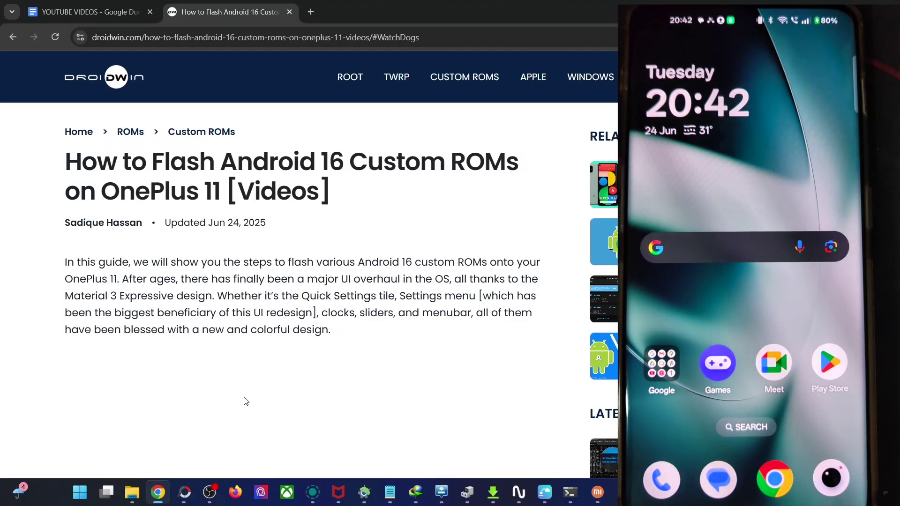
# Go through the Android 16 guide for OnePlus 11 to the prerequisites and examine the Android SDK Platform Tools requirement.
pyautogui.scroll(-12, 237, 414)
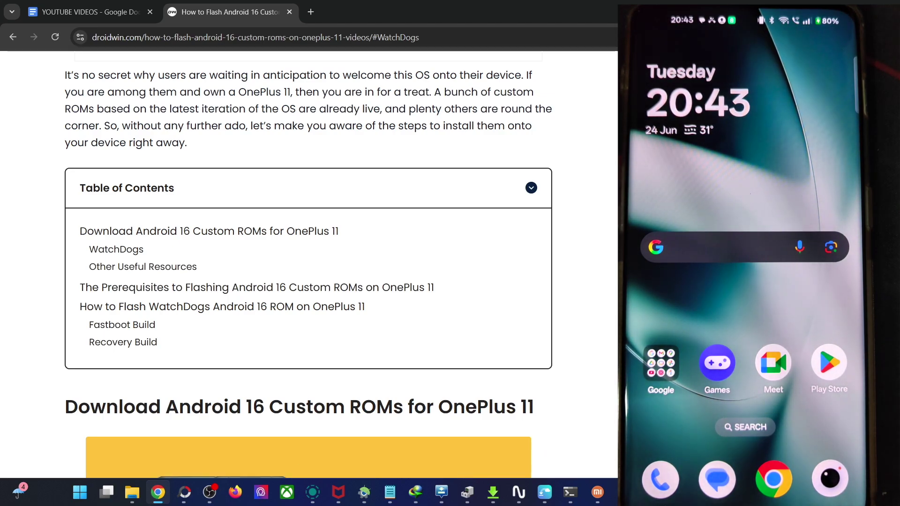
pyautogui.scroll(-4, 545, 273)
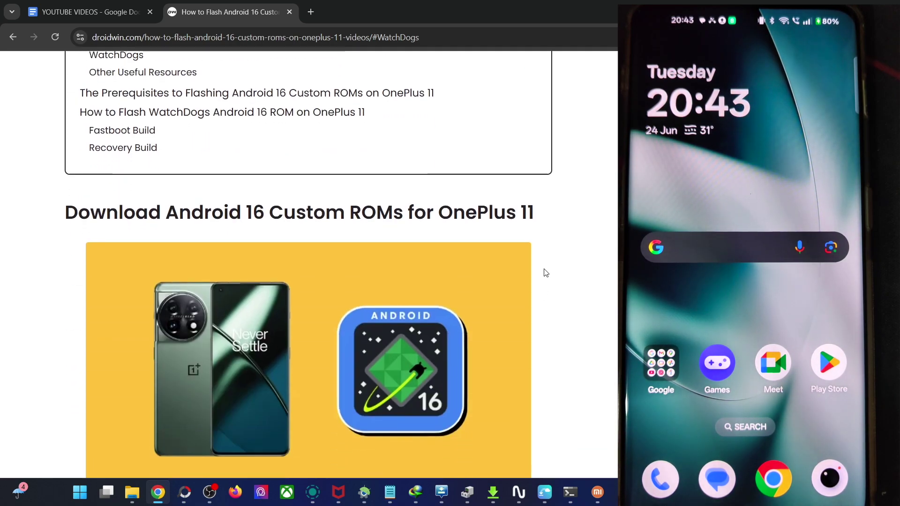
pyautogui.scroll(-12, 545, 273)
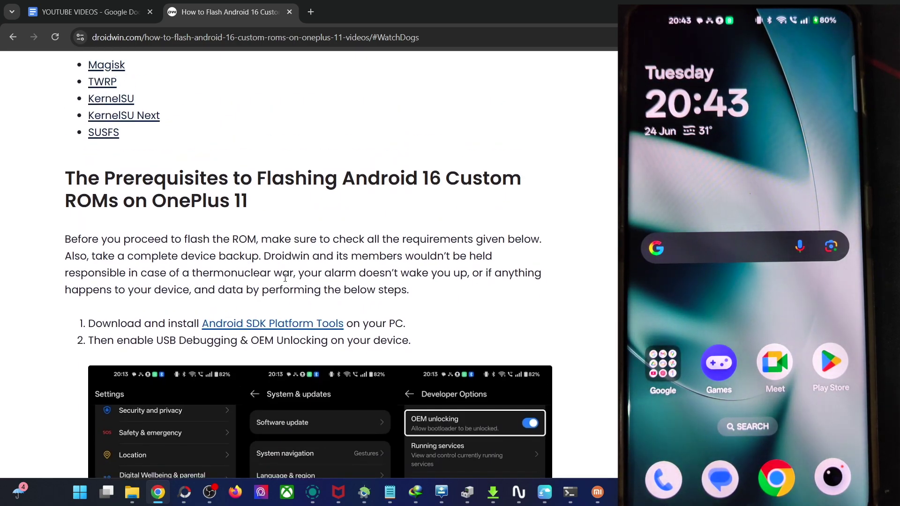
pyautogui.moveTo(199, 324); pyautogui.dragTo(344, 323)
pyautogui.click(435, 323)
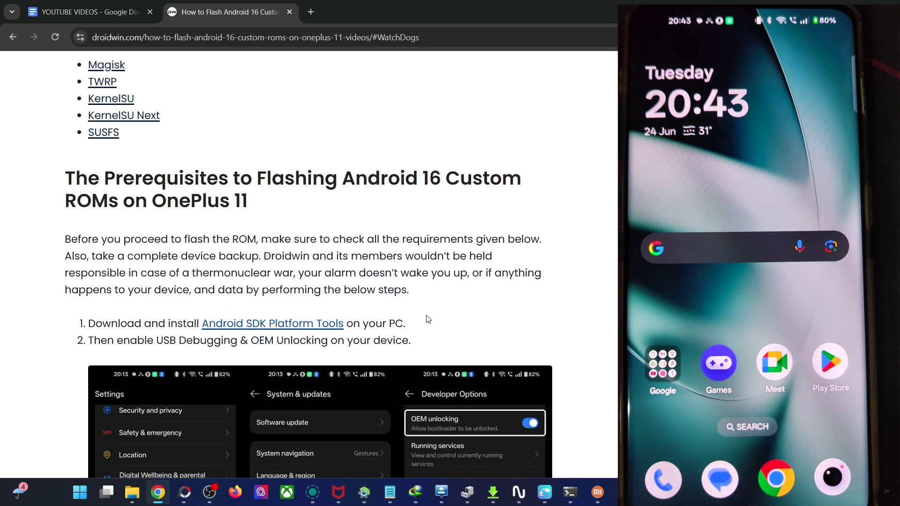
# Look over the files in the platform-tools folder in File Explorer and return to the guide's USB Debugging & OEM Unlocking requirement in Chrome.
pyautogui.click(132, 492)
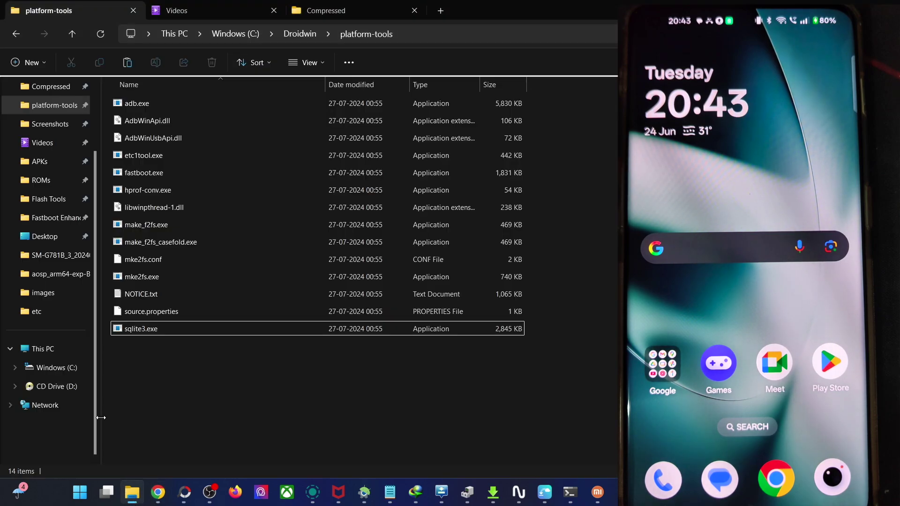
pyautogui.moveTo(487, 190); pyautogui.dragTo(368, 93)
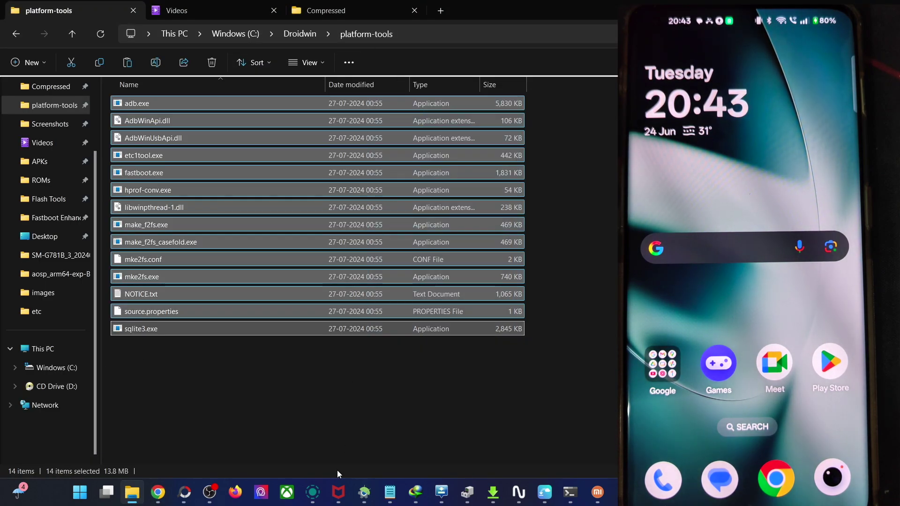
pyautogui.click(298, 432)
pyautogui.click(159, 491)
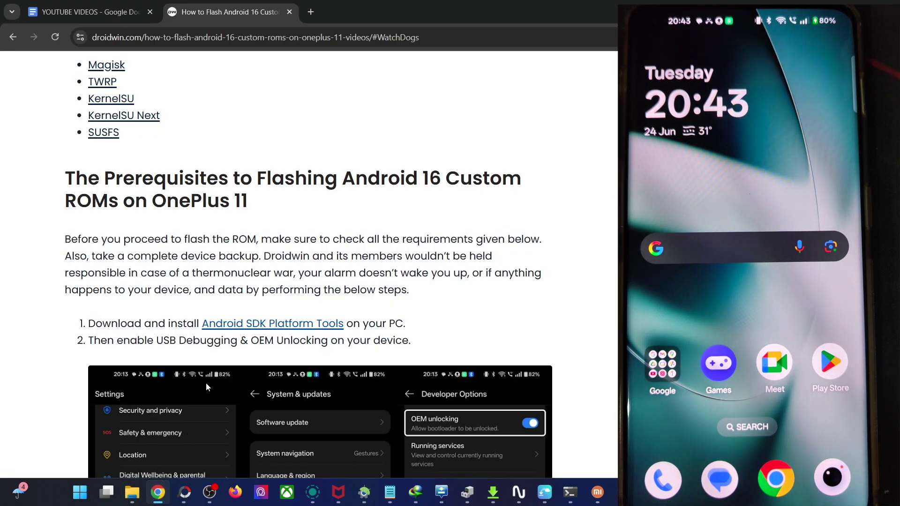
pyautogui.moveTo(154, 340); pyautogui.dragTo(321, 341)
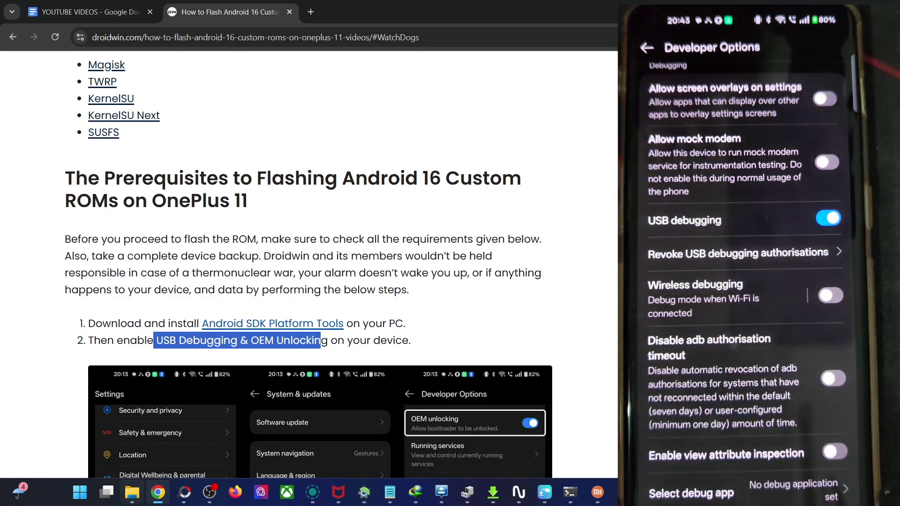
# Switch to File Explorer and open a Command Prompt in the C:\Droidwin\platform-tools folder with cmd.
pyautogui.click(132, 500)
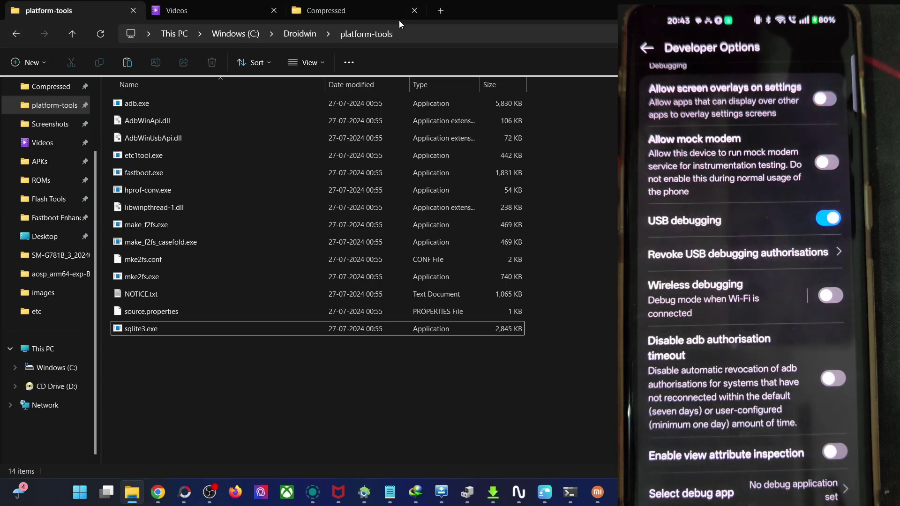
pyautogui.click(415, 38)
pyautogui.write('cmd')
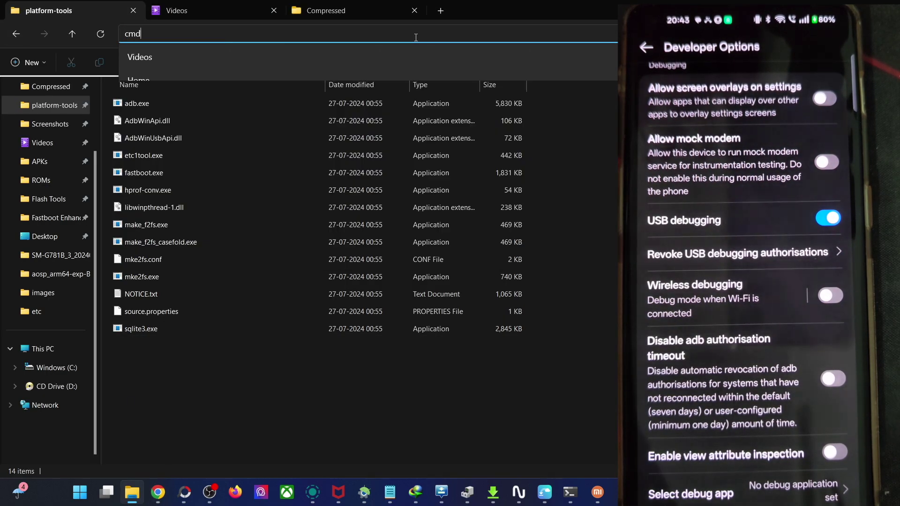
pyautogui.press('Return')
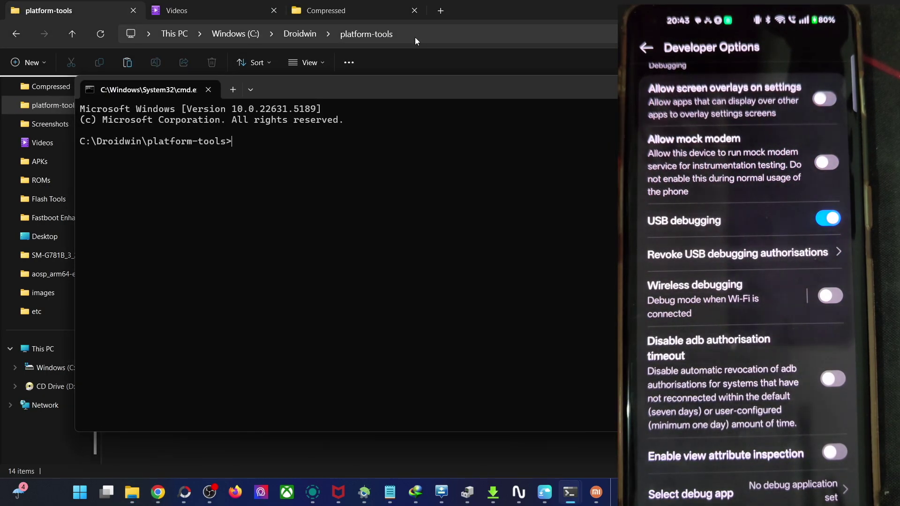
pyautogui.moveTo(148, 141); pyautogui.dragTo(234, 141)
pyautogui.click(309, 166)
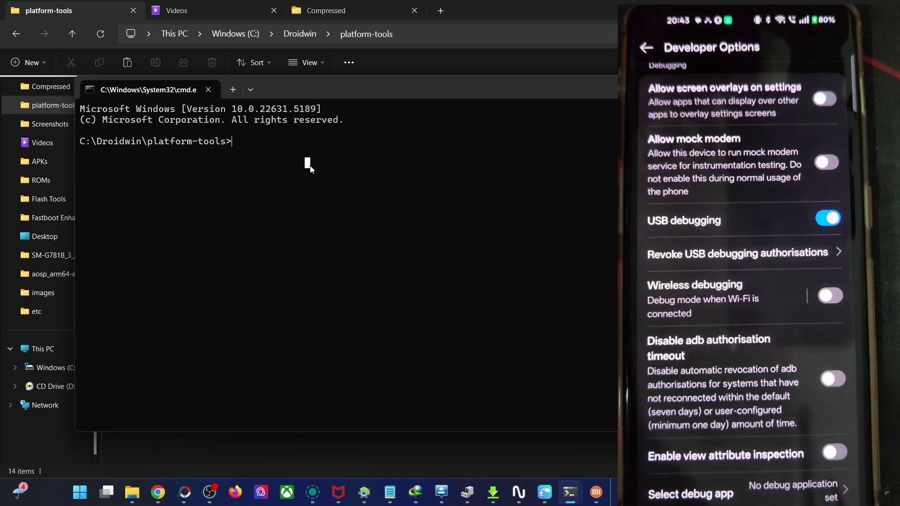
# Run adb devices to list the attached phone and examine its connection status.
pyautogui.write('a')
pyautogui.write('db devices')
pyautogui.press('Return')
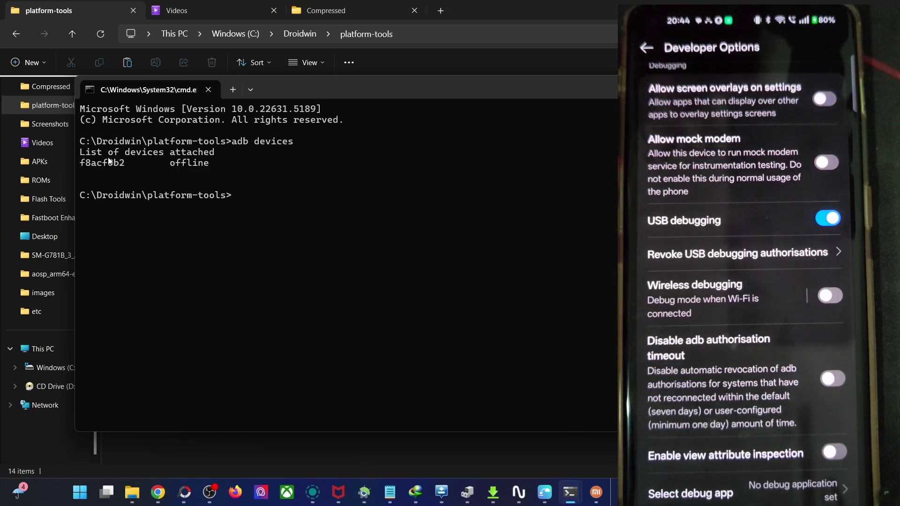
pyautogui.doubleClick(176, 164)
pyautogui.click(315, 211)
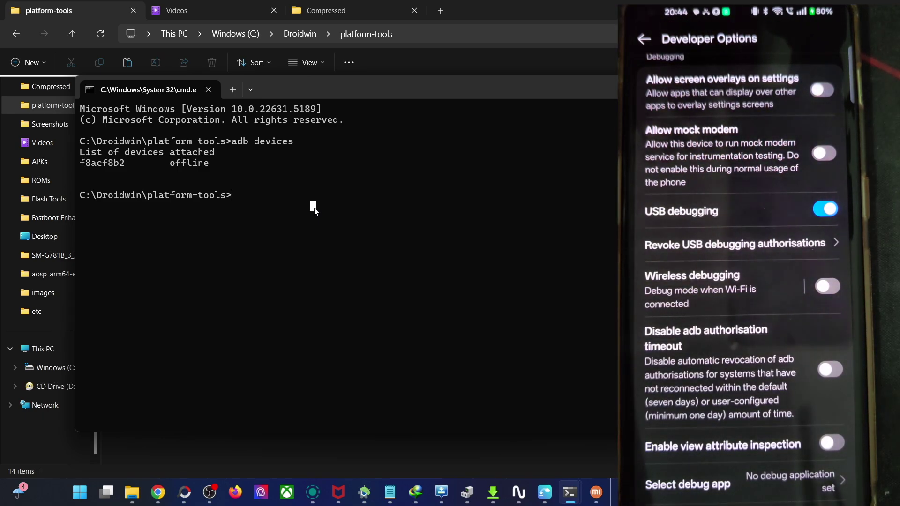
# Repeat the adb devices command to recheck the phone's connection status.
pyautogui.press('Up')
pyautogui.press('Return')
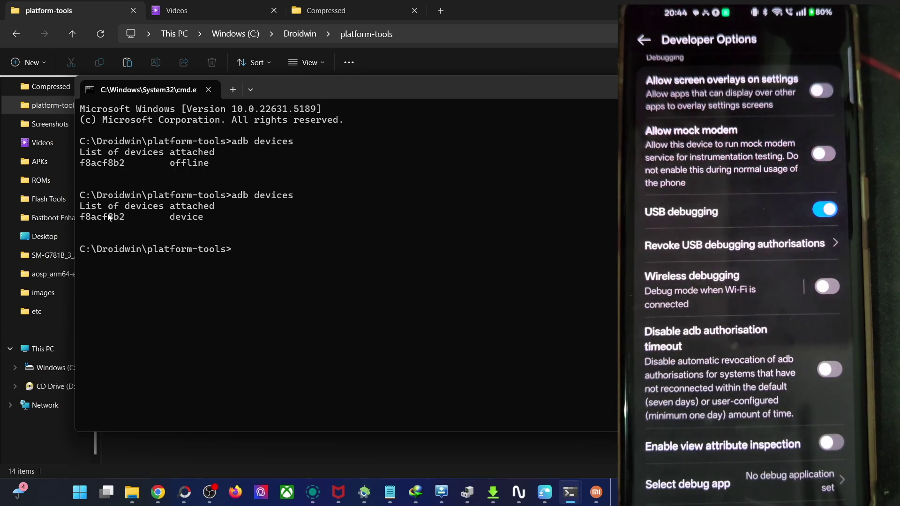
pyautogui.doubleClick(200, 216)
pyautogui.click(241, 232)
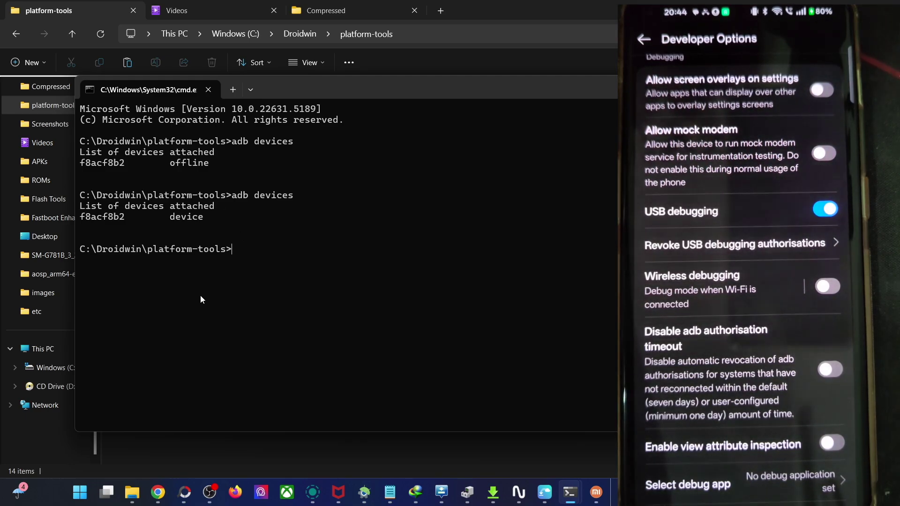
# Search Windows for the environment variables settings and open the system Path variable for editing.
pyautogui.press('super')
pyautogui.write('envir')
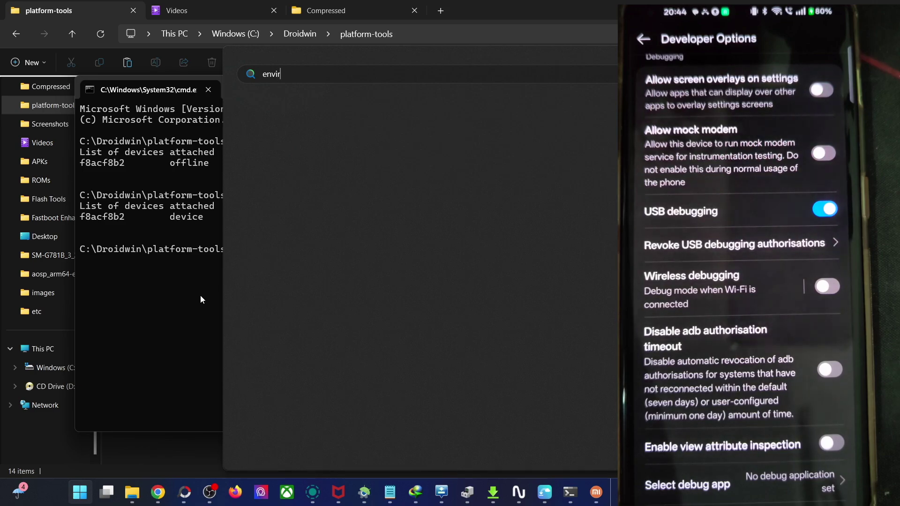
pyautogui.press('Return')
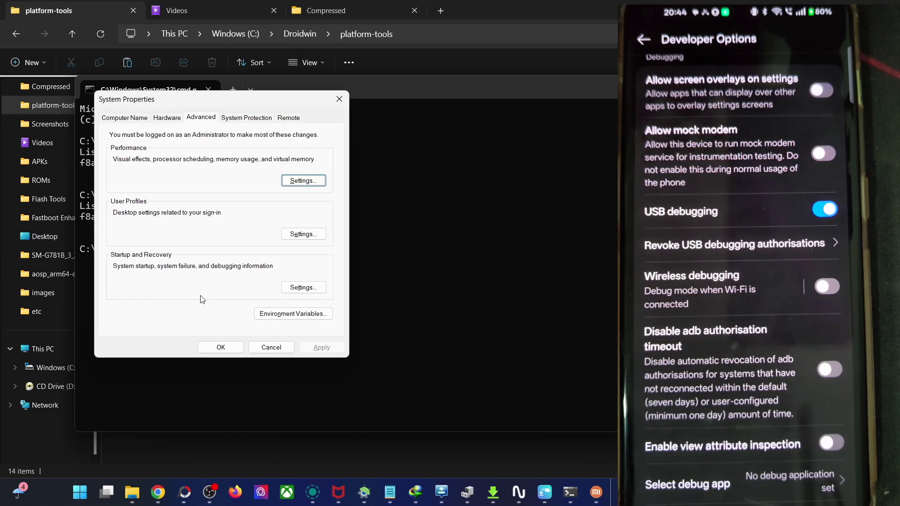
pyautogui.click(287, 314)
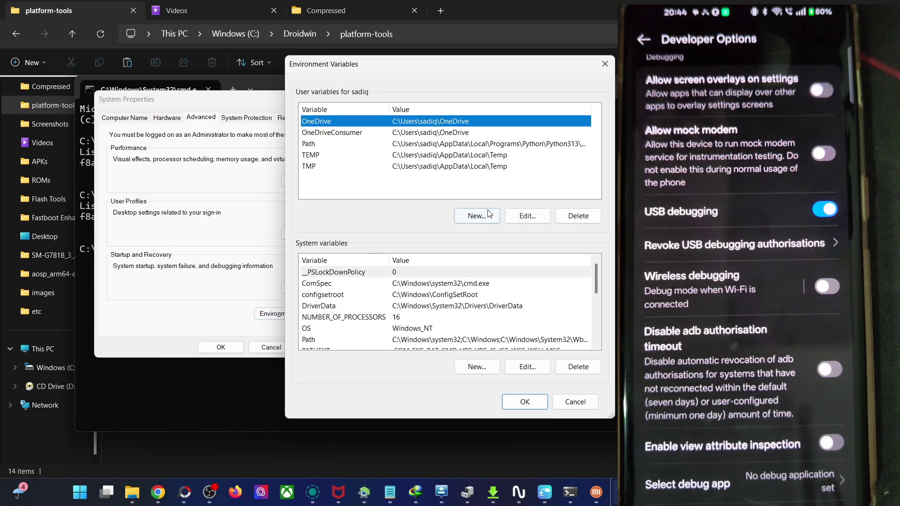
pyautogui.click(320, 339)
pyautogui.click(528, 367)
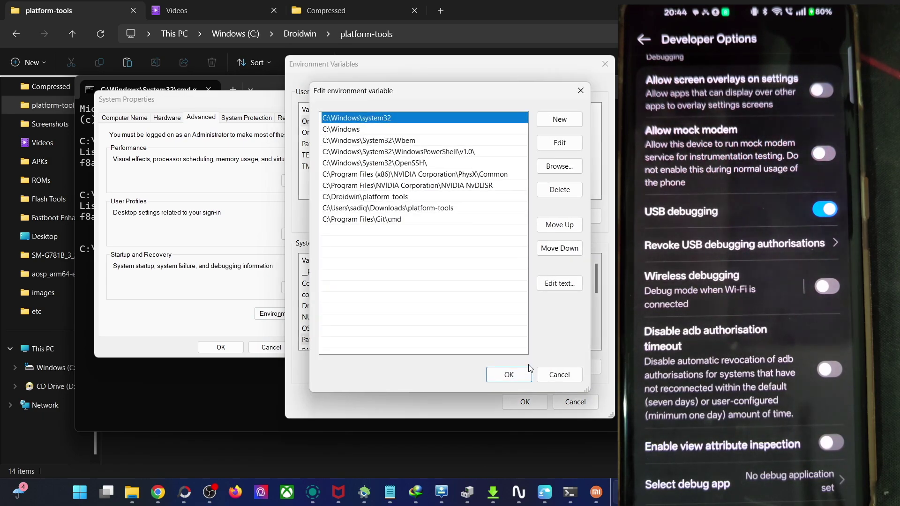
# Show where a new Path entry goes, check the C:\Droidwin\platform-tools entry, and close the environment variable and system property dialogs.
pyautogui.click(556, 119)
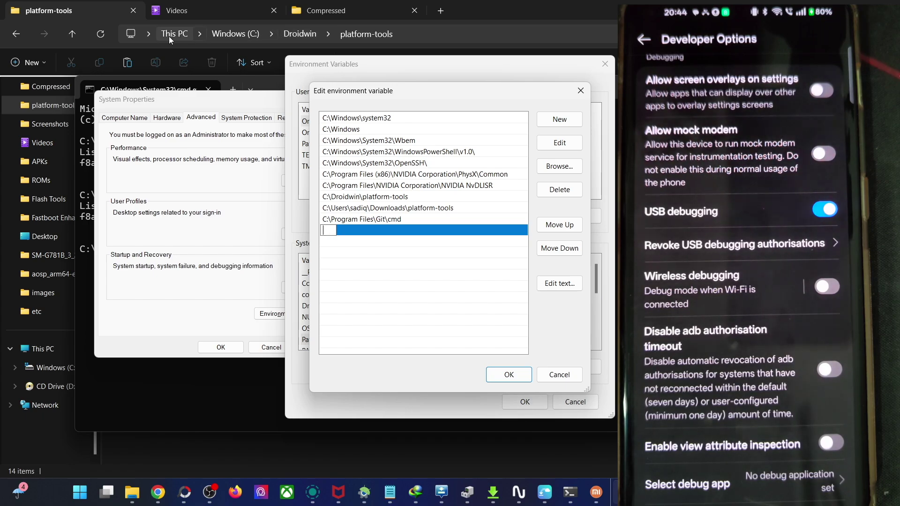
pyautogui.click(386, 197)
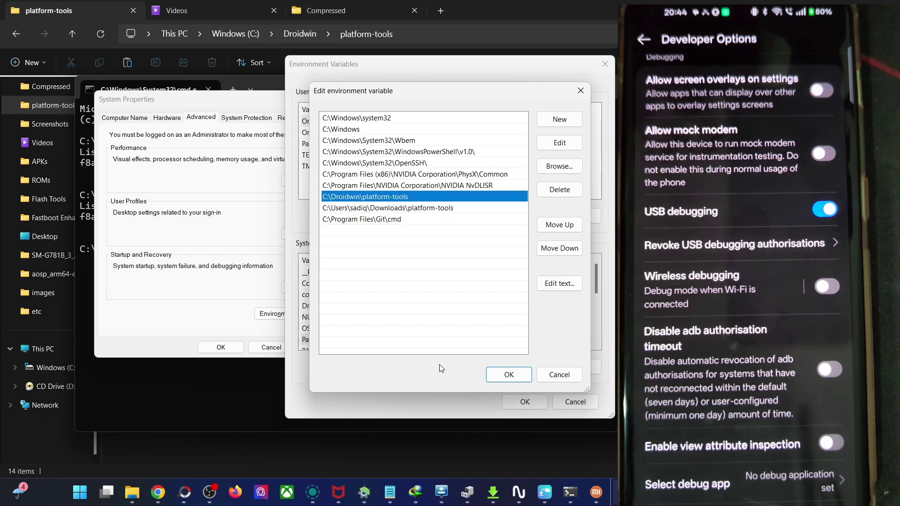
pyautogui.click(499, 378)
pyautogui.click(541, 404)
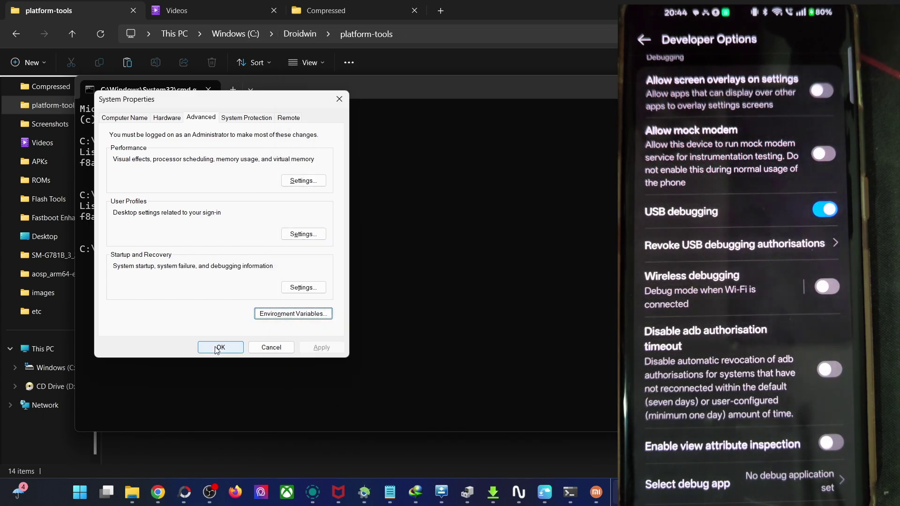
pyautogui.click(215, 348)
pyautogui.moveTo(80, 217); pyautogui.dragTo(99, 217)
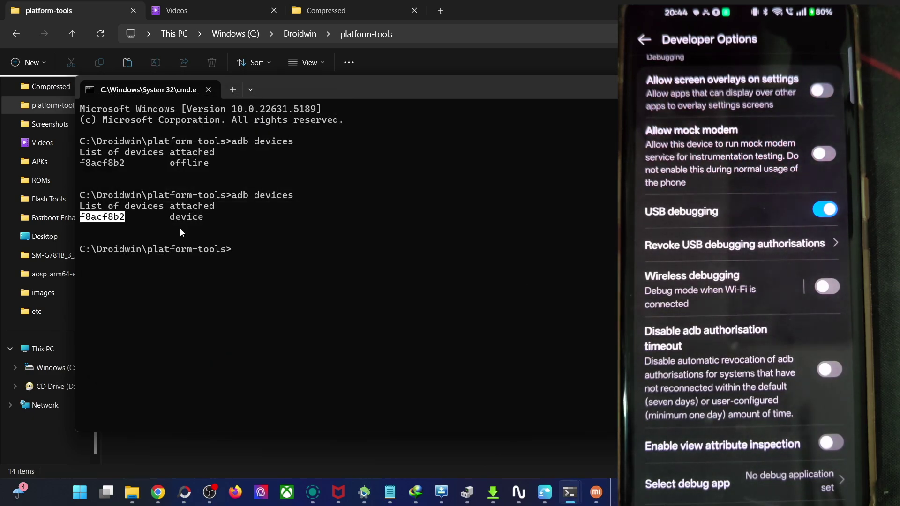
# Return to the ROM guide in Chrome and open its "unlock the bootloader" link in a new tab.
pyautogui.click(158, 492)
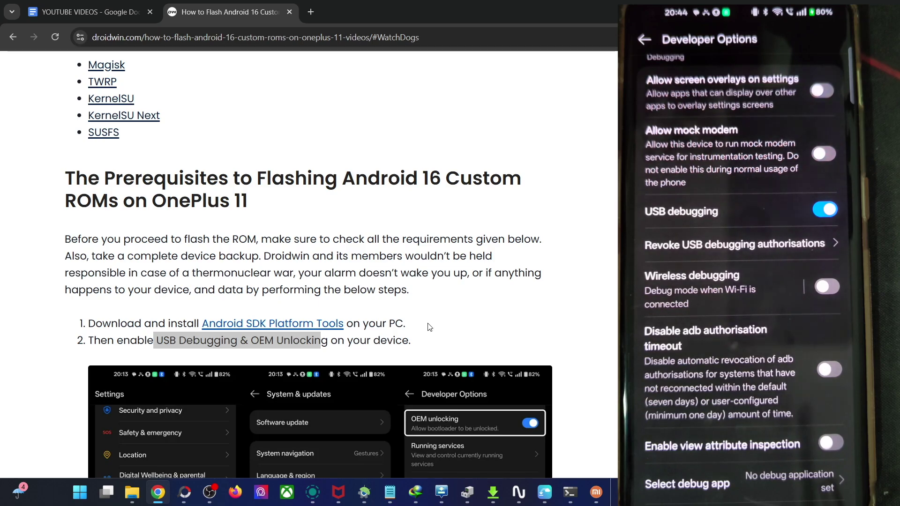
pyautogui.scroll(-15, 460, 328)
pyautogui.scroll(7, 469, 291)
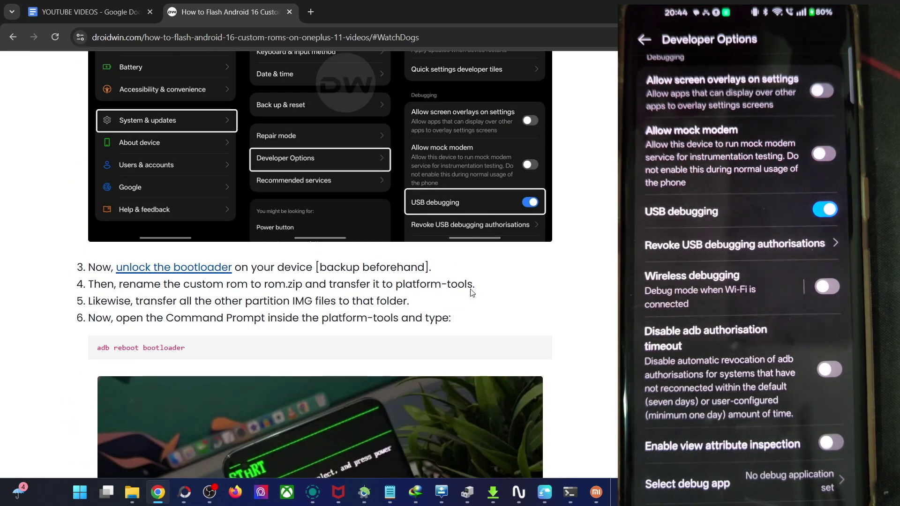
pyautogui.rightClick(198, 265)
pyautogui.click(226, 280)
pyautogui.click(350, 12)
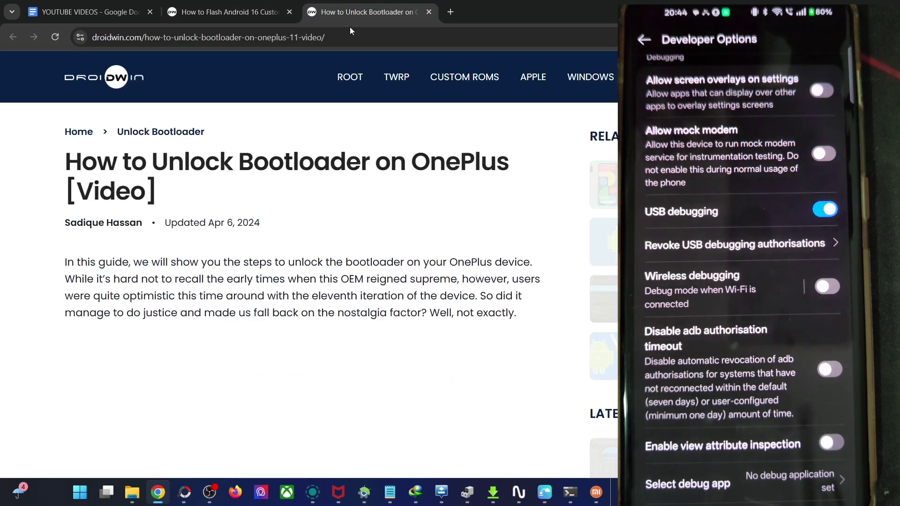
# Read through the OnePlus bootloader unlocking guide, from its benefits and risks to the final unlock confirmation step.
pyautogui.scroll(-5, 294, 359)
pyautogui.scroll(-5, 293, 357)
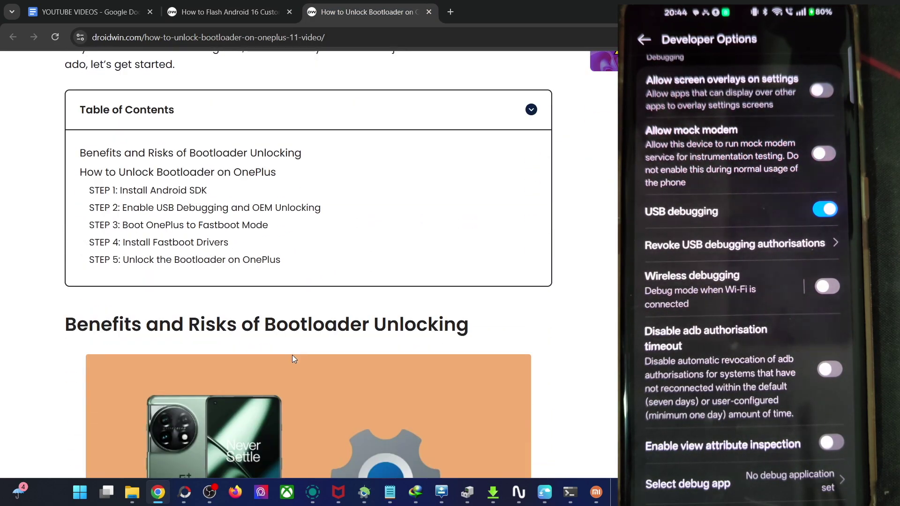
pyautogui.scroll(-8, 328, 300)
pyautogui.scroll(-10, 369, 243)
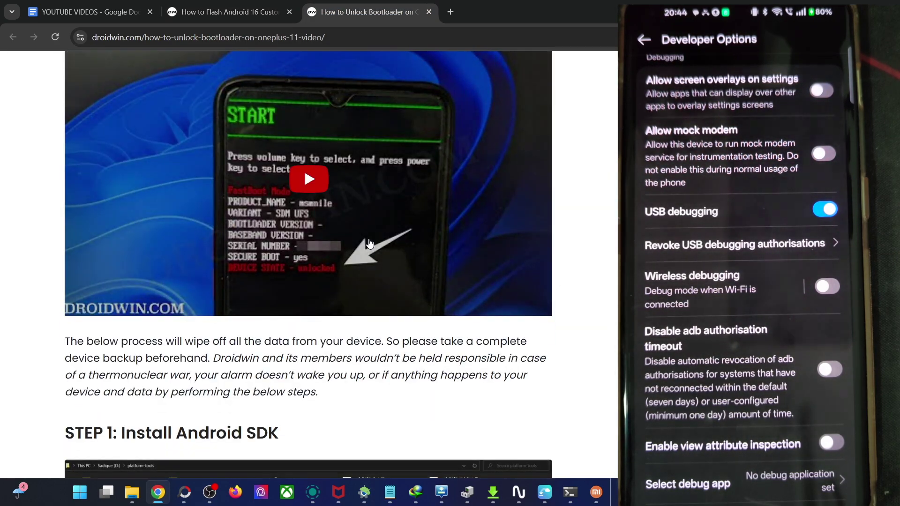
pyautogui.scroll(-15, 369, 243)
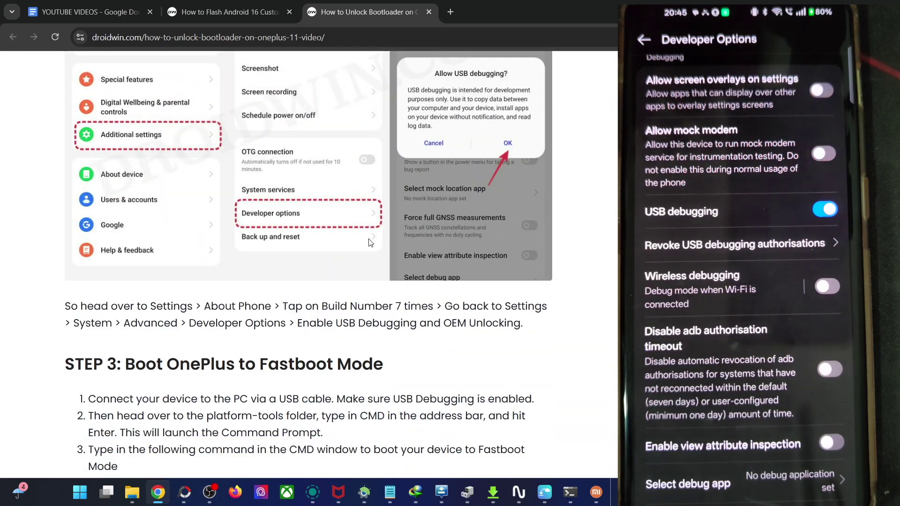
pyautogui.scroll(-8, 371, 242)
pyautogui.scroll(-10, 369, 242)
pyautogui.scroll(-10, 368, 243)
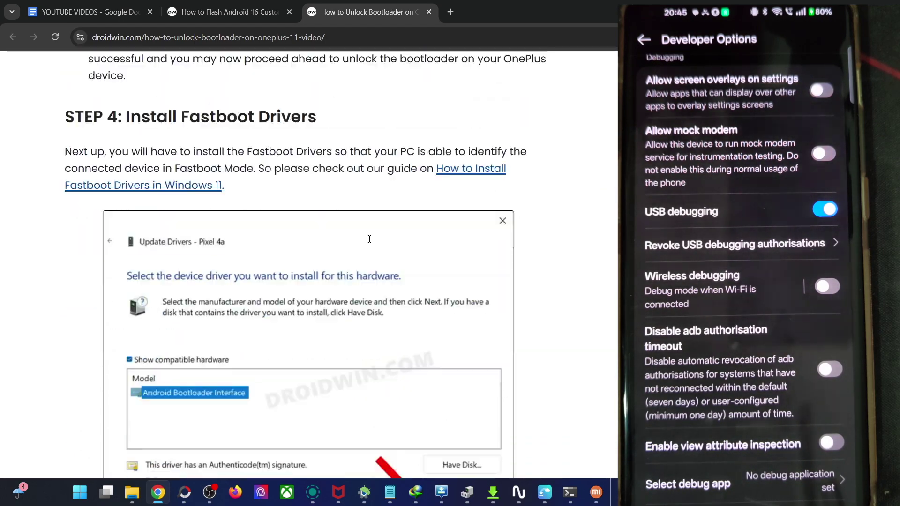
pyautogui.scroll(-12, 369, 243)
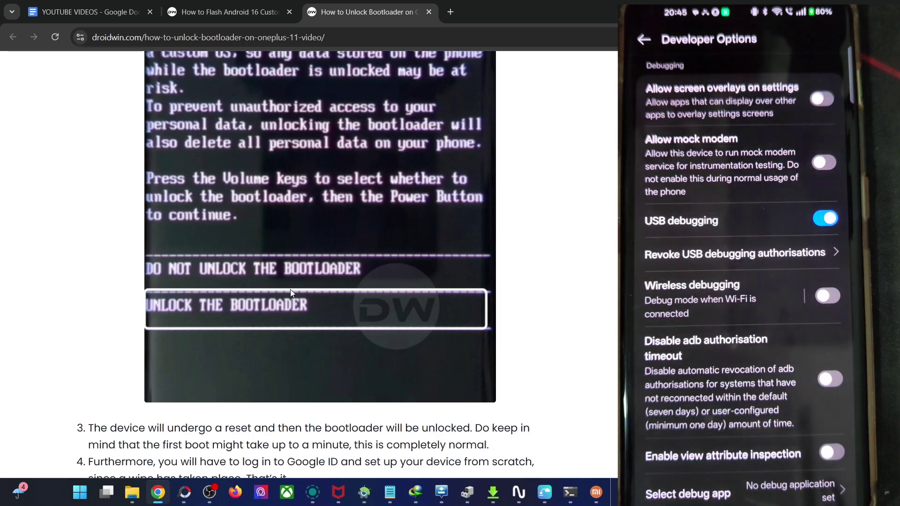
# Go back to the Android 16 ROM guide and find the WatchDogs ROM and partition files download links.
pyautogui.click(253, 4)
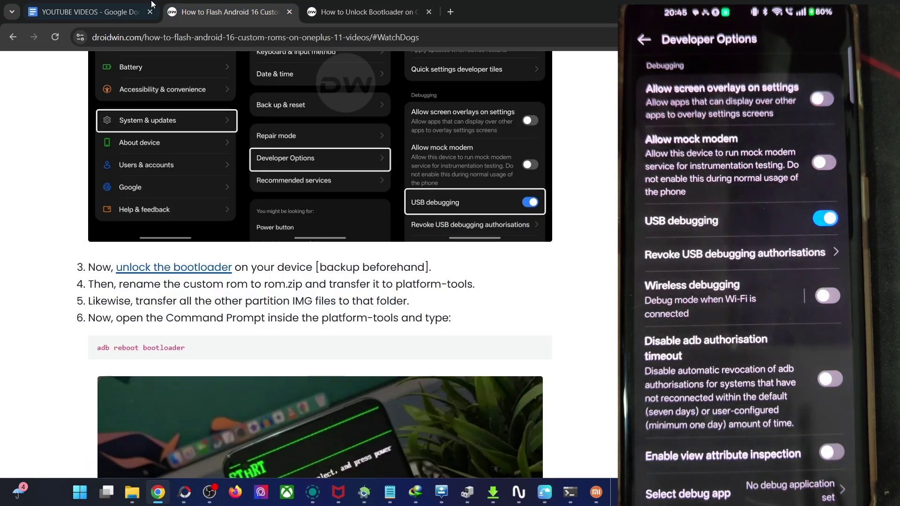
pyautogui.scroll(10, 281, 302)
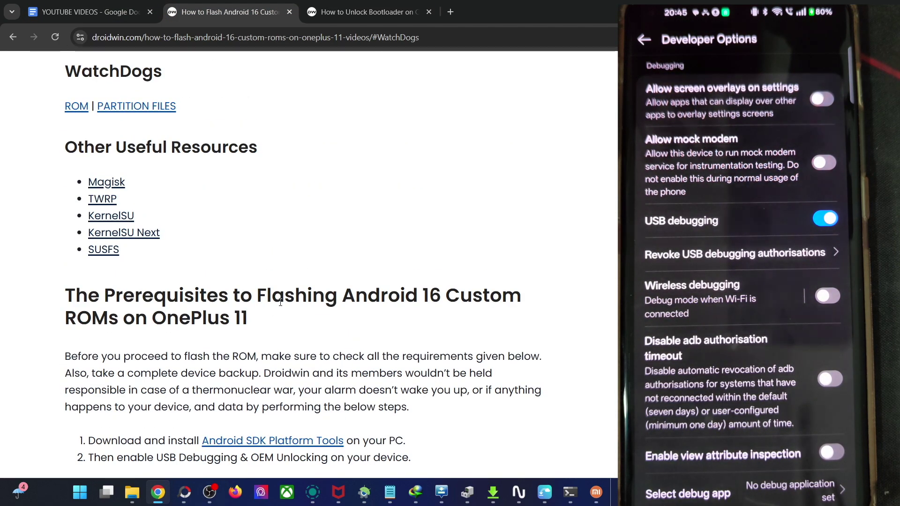
pyautogui.scroll(4, 280, 302)
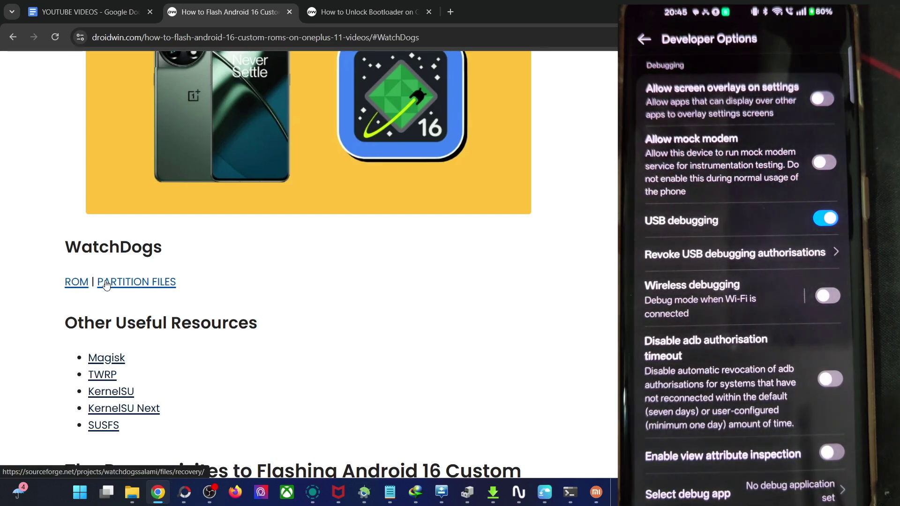
# Read the guide's WatchDogs flashing notes, highlighting the mention of Recovery and Fastboot builds.
pyautogui.scroll(-9, 390, 299)
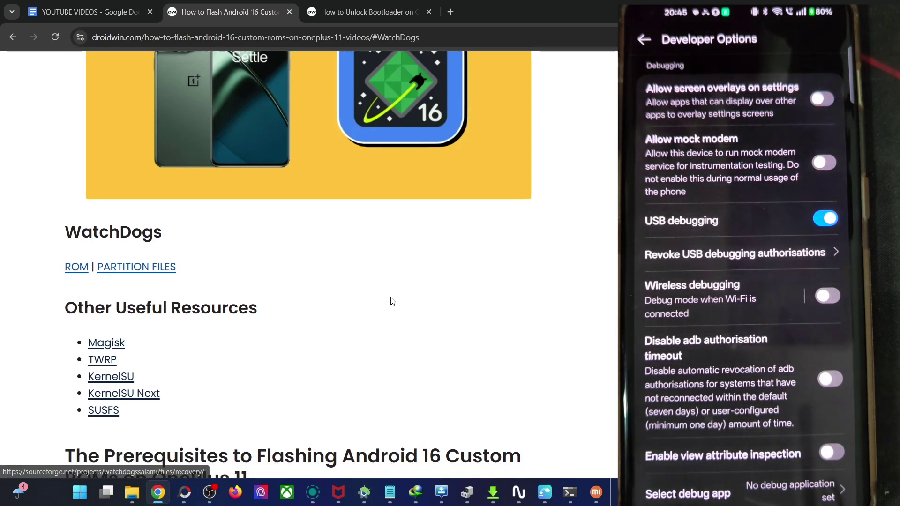
pyautogui.scroll(-15, 392, 298)
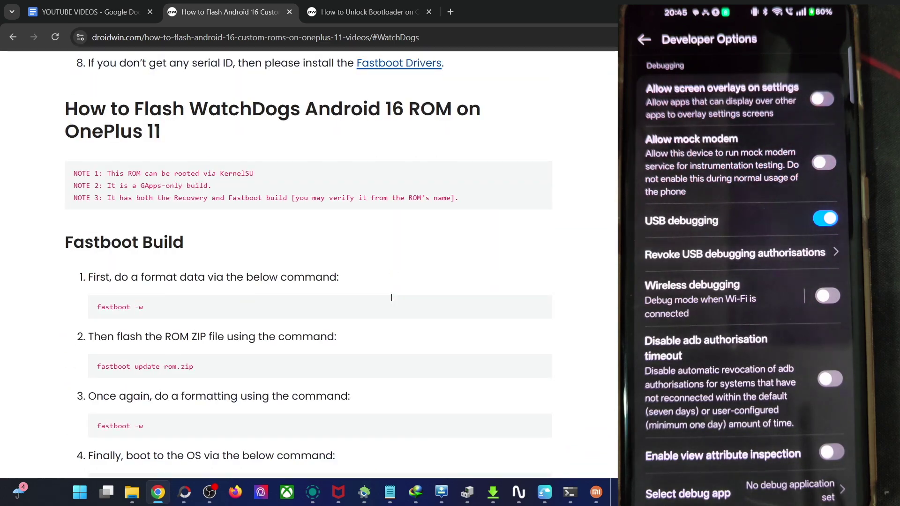
pyautogui.moveTo(179, 197); pyautogui.dragTo(187, 197)
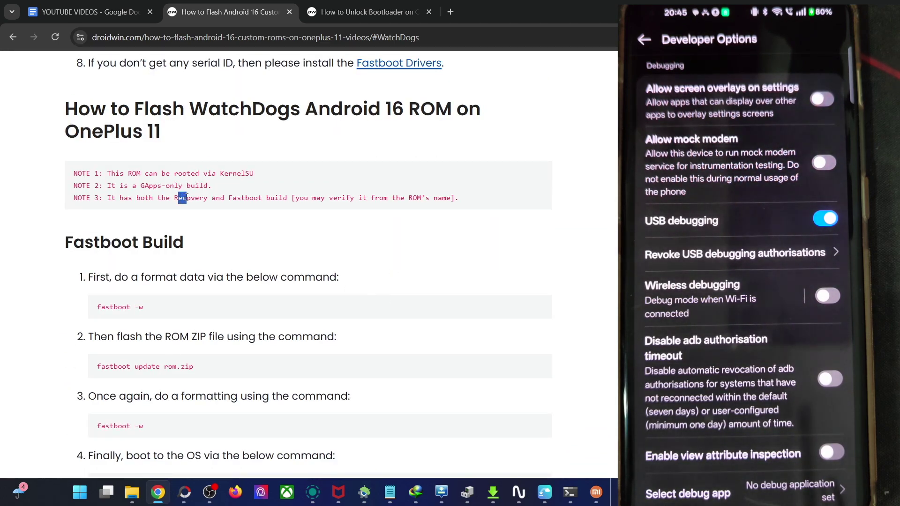
pyautogui.click(191, 197)
pyautogui.doubleClick(234, 197)
pyautogui.doubleClick(175, 198)
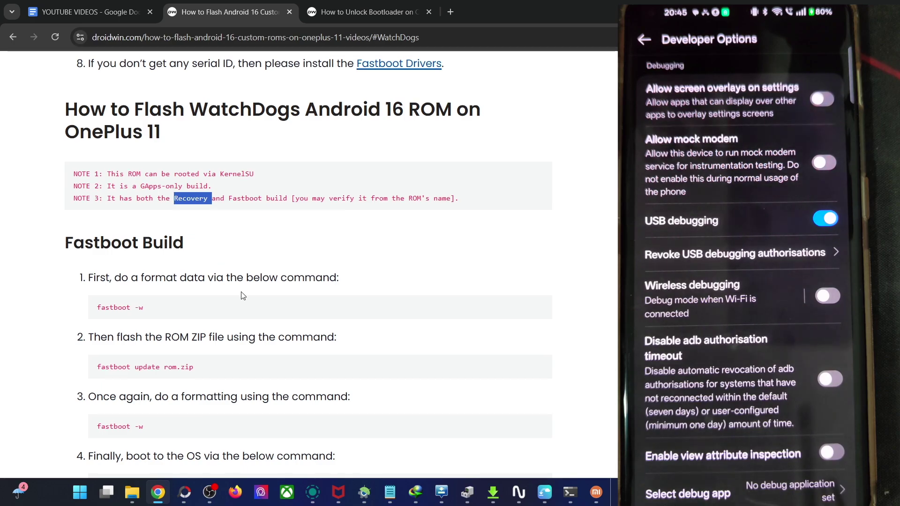
# Go back to the WatchDogs download links and open the ROM link's SourceForge files page in a new tab.
pyautogui.scroll(20, 241, 293)
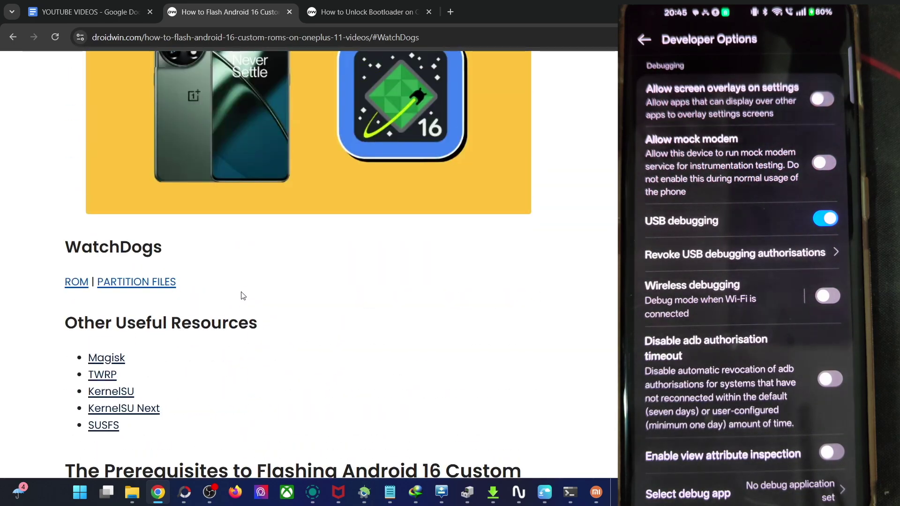
pyautogui.rightClick(73, 282)
pyautogui.click(100, 292)
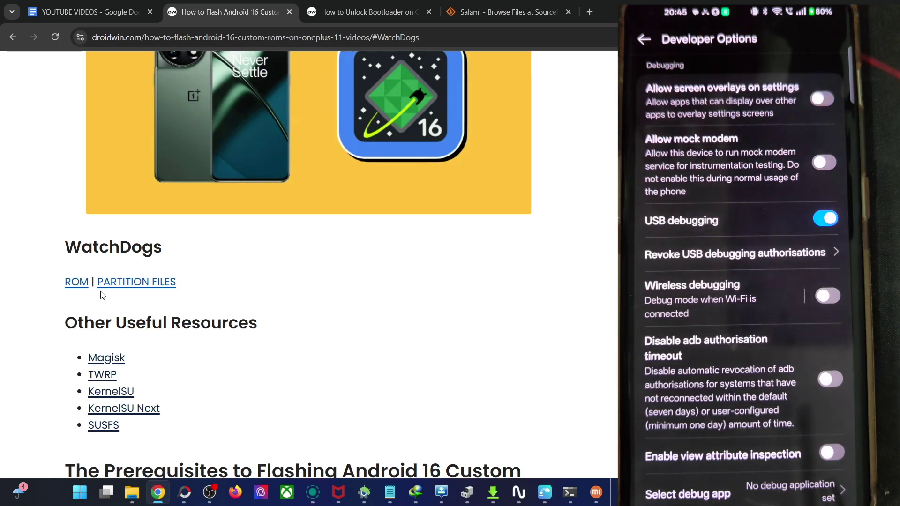
pyautogui.click(506, 12)
pyautogui.scroll(-1, 329, 361)
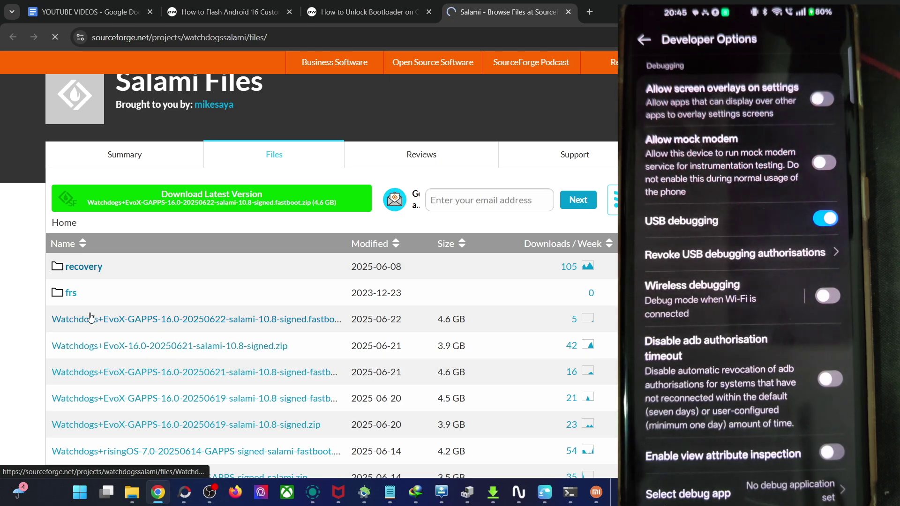
# Examine the partition image files in the SourceForge recovery folder, and return to the main ROM file list.
pyautogui.scroll(-2, 225, 313)
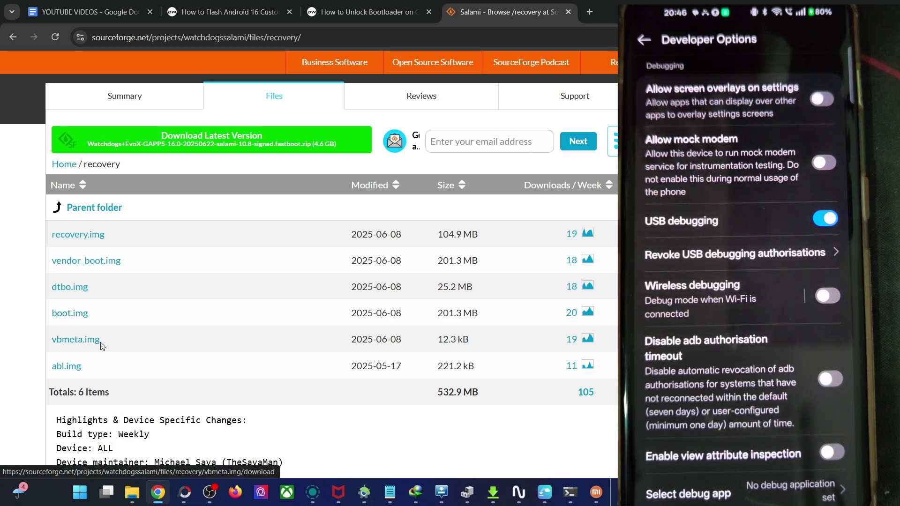
pyautogui.moveTo(87, 373); pyautogui.dragTo(134, 347)
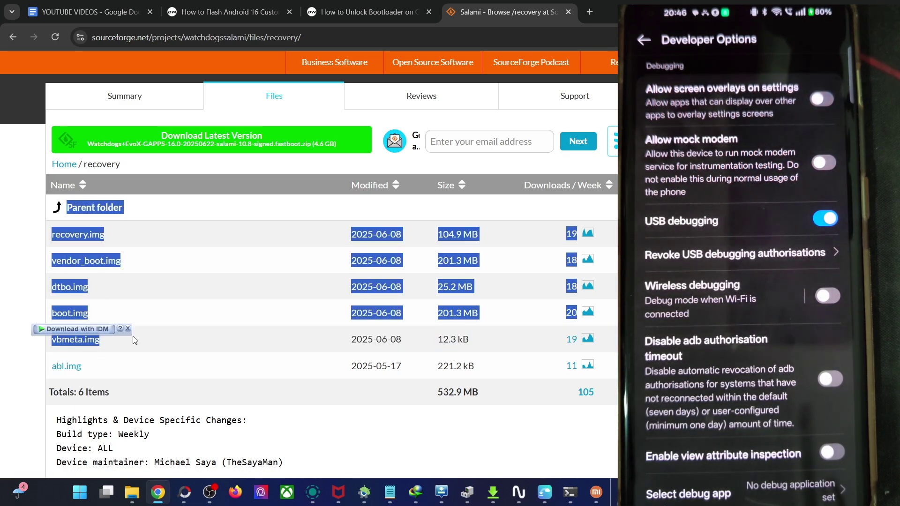
pyautogui.click(13, 36)
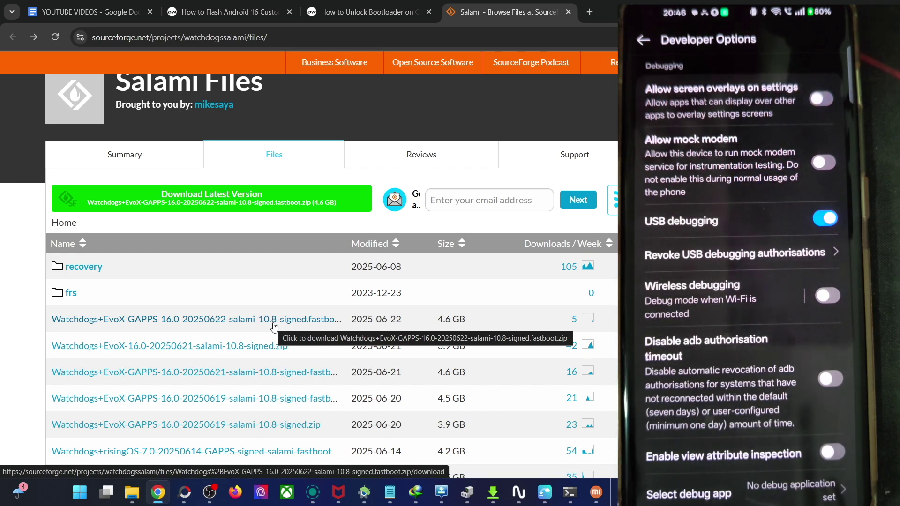
# In File Explorer, copy the Watchdogs+EvoX-GAPPS-16.0-20250622 fastboot zip from the Compressed folder into C:\Droidwin\platform-tools.
pyautogui.click(132, 493)
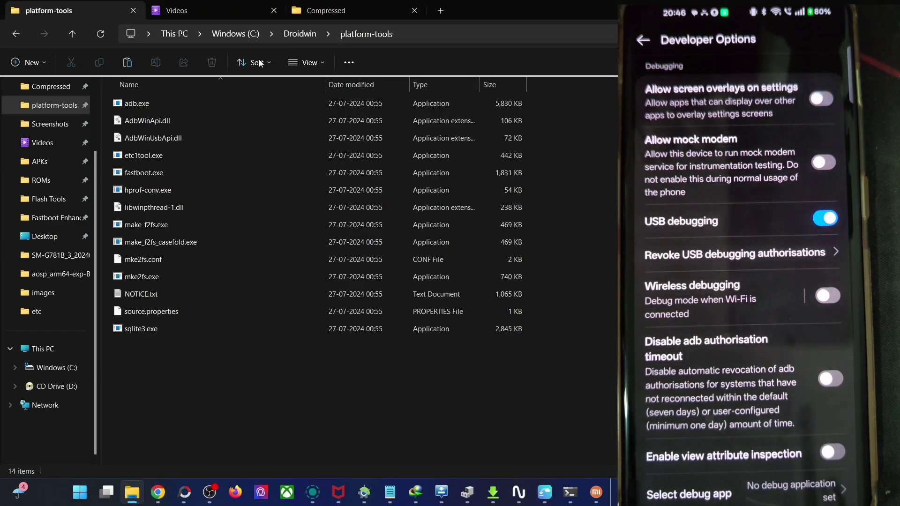
pyautogui.click(376, 6)
pyautogui.click(151, 113)
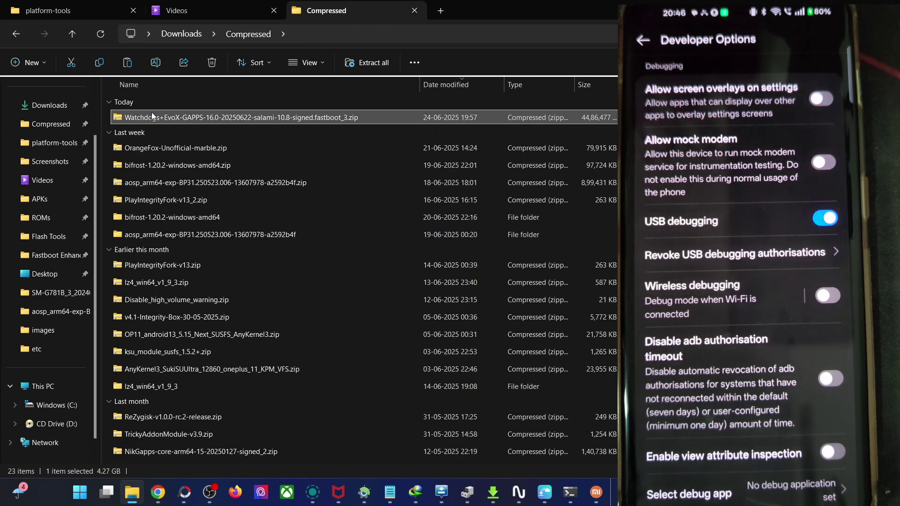
pyautogui.click(75, 13)
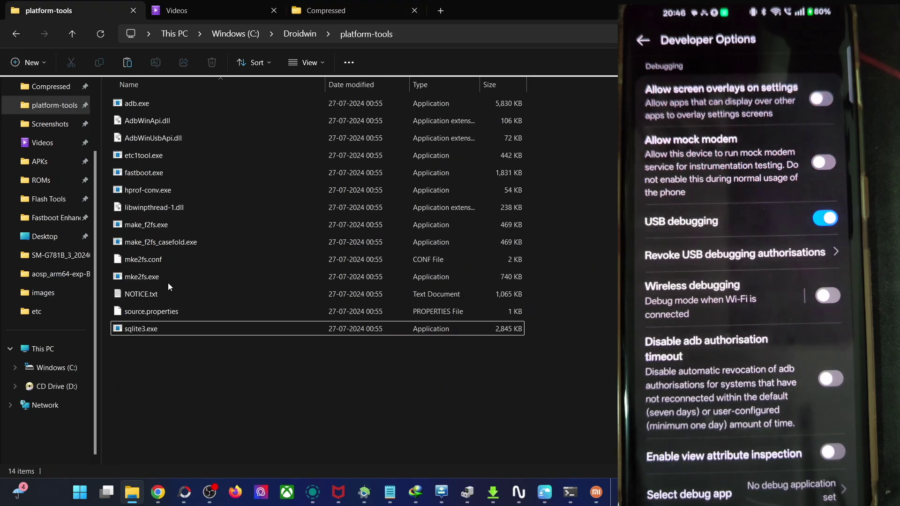
pyautogui.hotkey('ctrl', 'v')
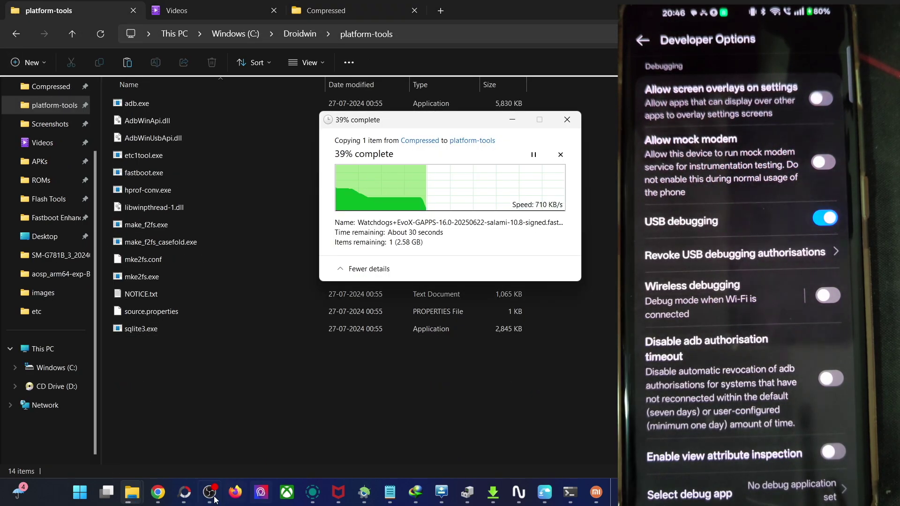
# Check the guide's bootloader reboot step in Chrome and run "adb reboot bootloader" in the platform-tools Command Prompt.
pyautogui.click(158, 492)
pyautogui.click(256, 5)
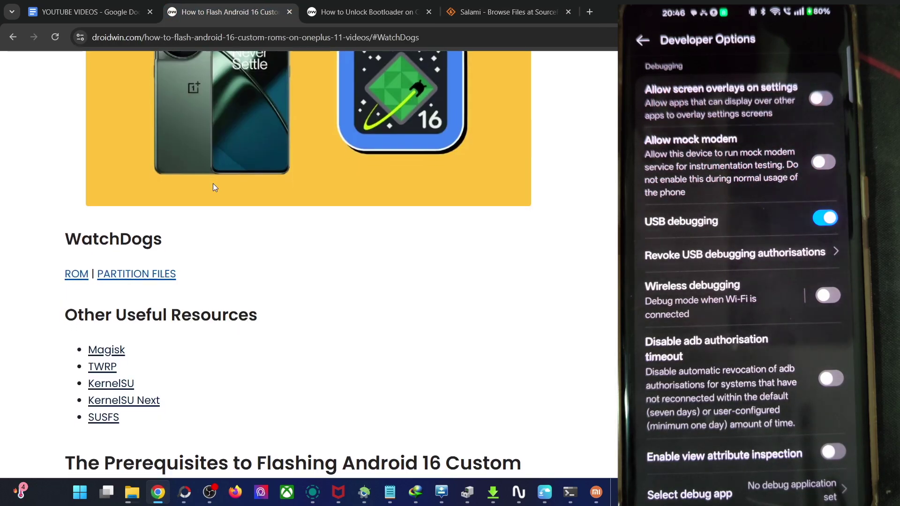
pyautogui.scroll(-15, 213, 183)
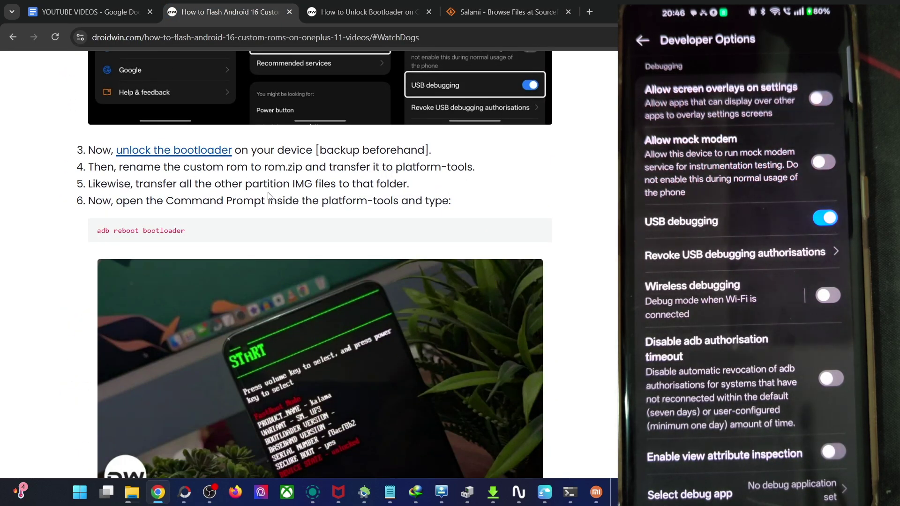
pyautogui.moveTo(570, 492)
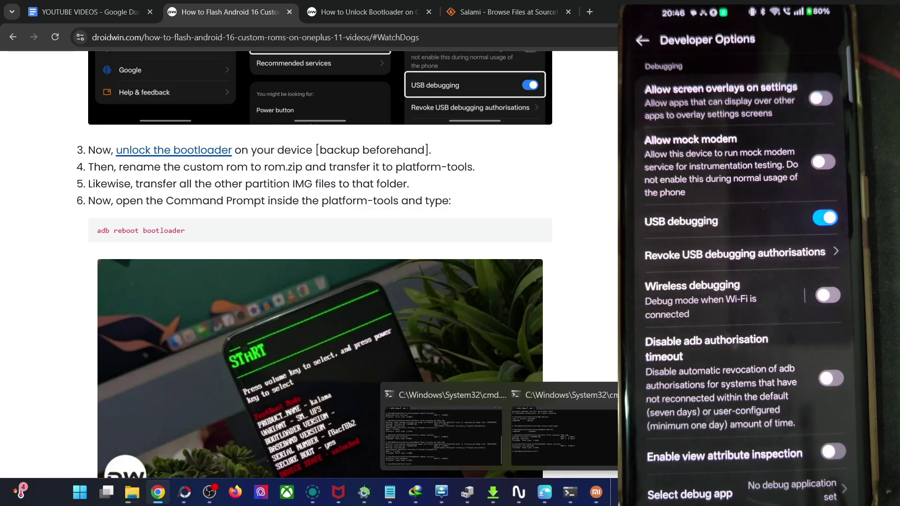
pyautogui.click(562, 436)
pyautogui.write('adb')
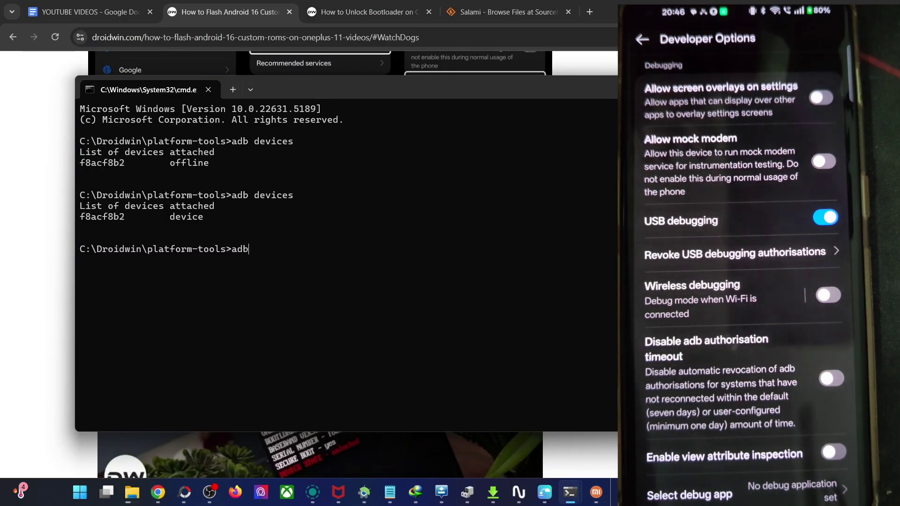
pyautogui.write(' reboot bootloader')
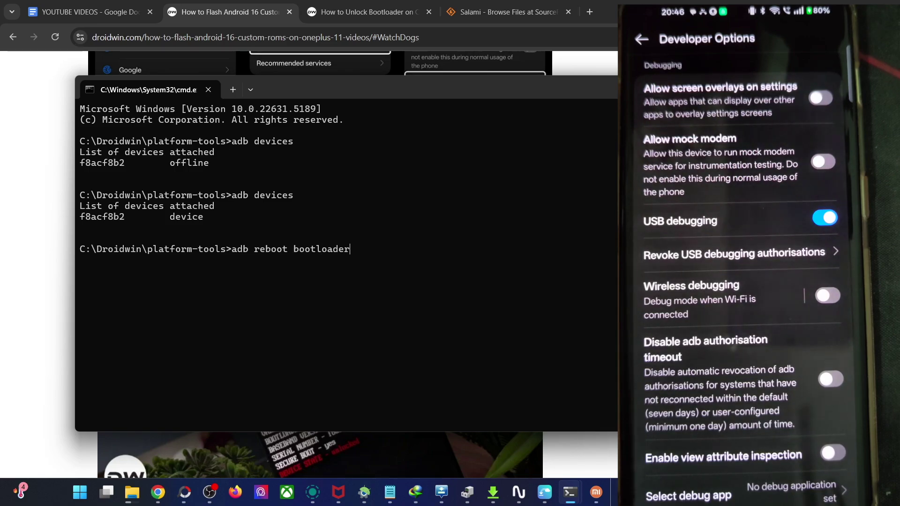
pyautogui.press('Return')
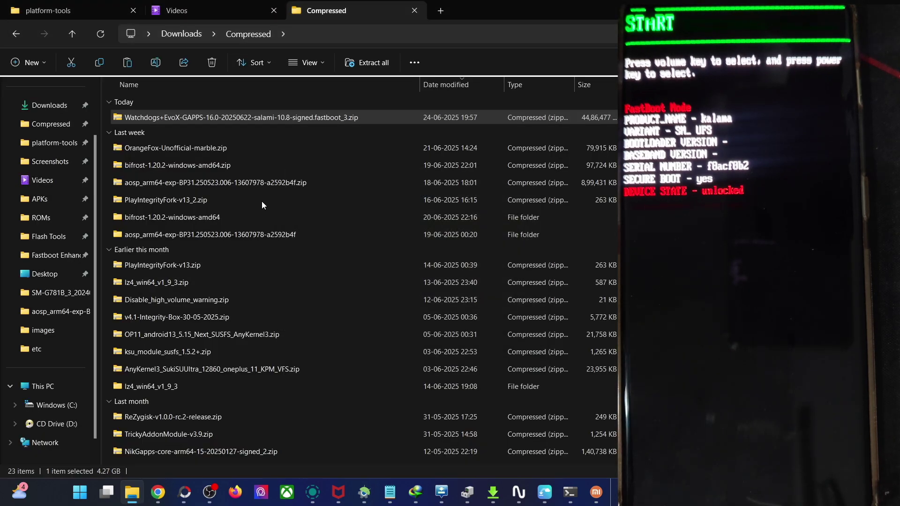
# In the platform-tools folder, widen the Name column to show the copied Watchdogs ROM zip's full file name.
pyautogui.click(51, 10)
pyautogui.click(183, 421)
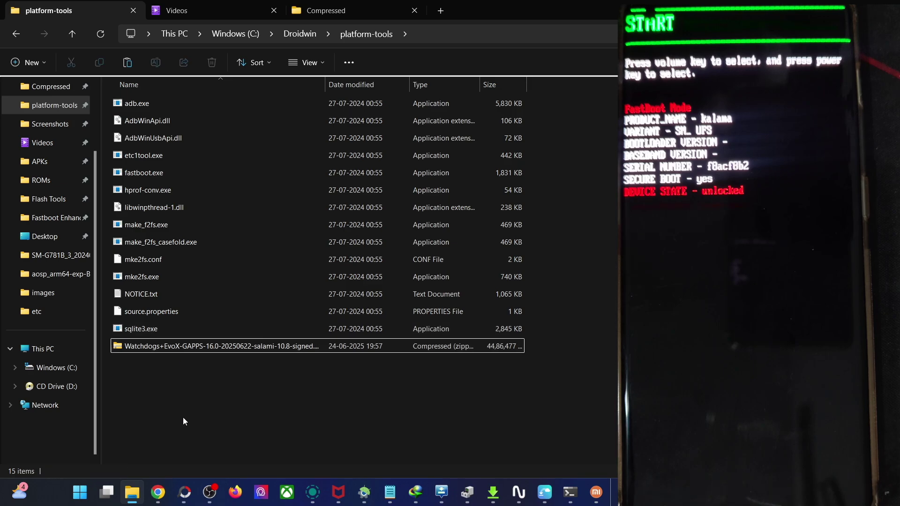
pyautogui.click(225, 348)
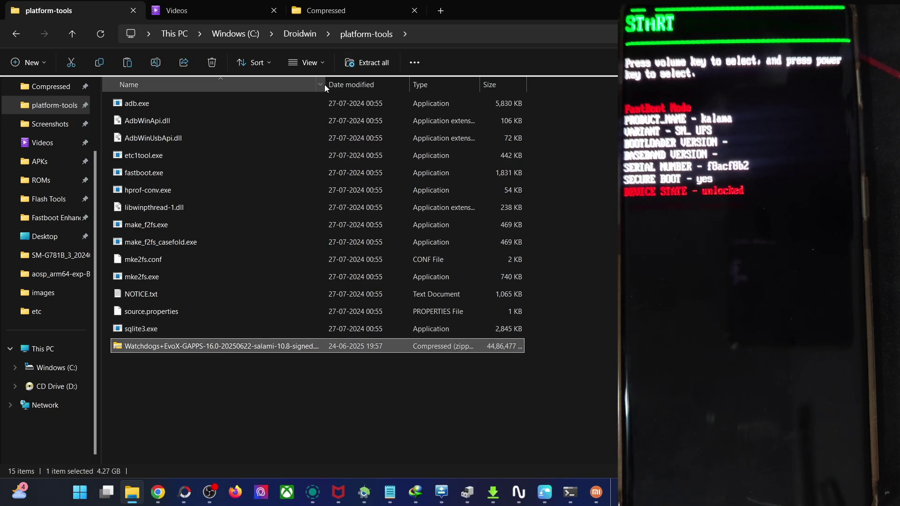
pyautogui.moveTo(325, 85); pyautogui.dragTo(373, 83)
pyautogui.click(325, 395)
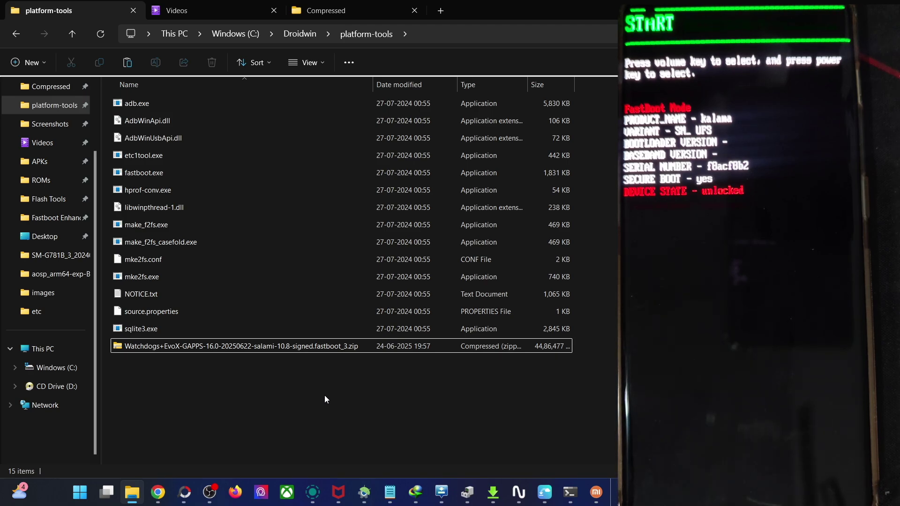
# Rename the Watchdogs ROM zip in platform-tools as rom.zip.
pyautogui.click(321, 348)
pyautogui.rightClick(322, 347)
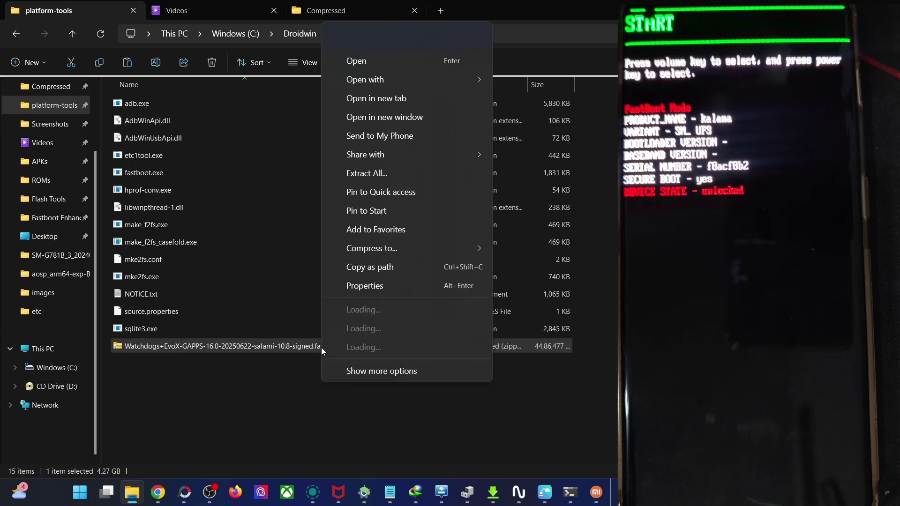
pyautogui.click(398, 42)
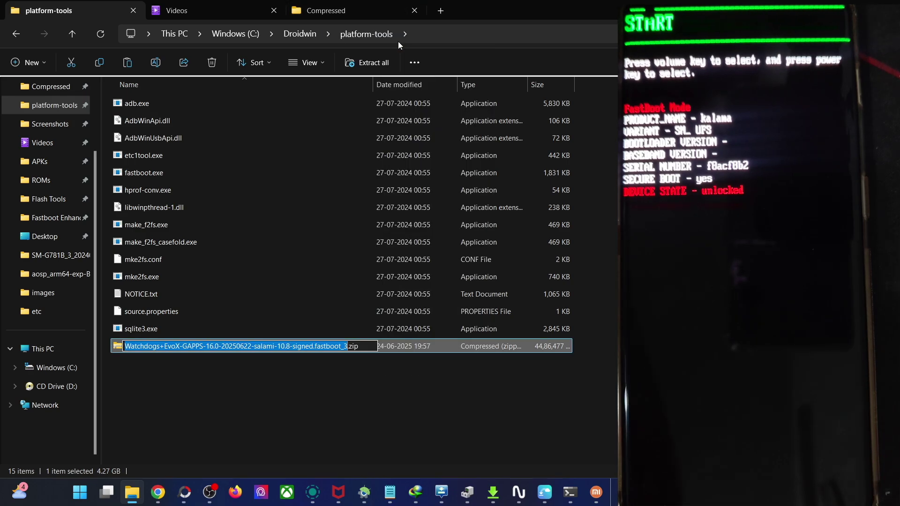
pyautogui.write('rom')
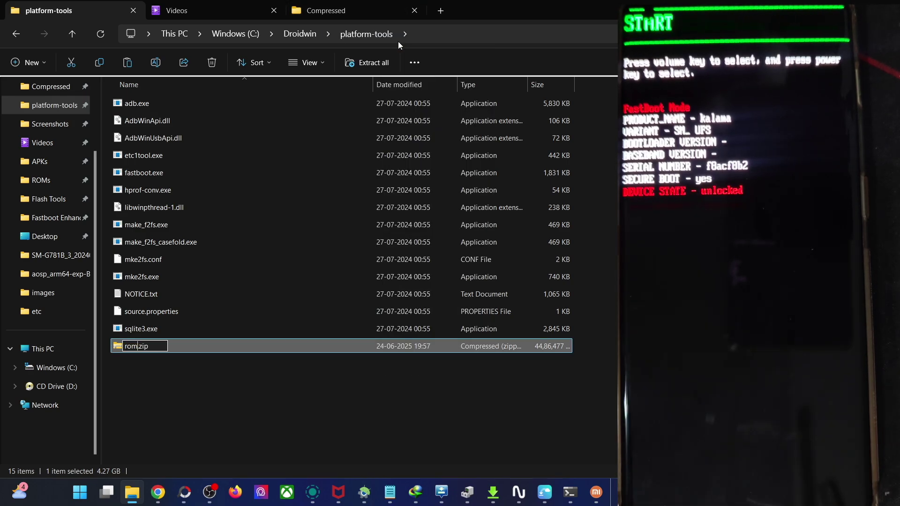
pyautogui.press('Return')
pyautogui.click(606, 458)
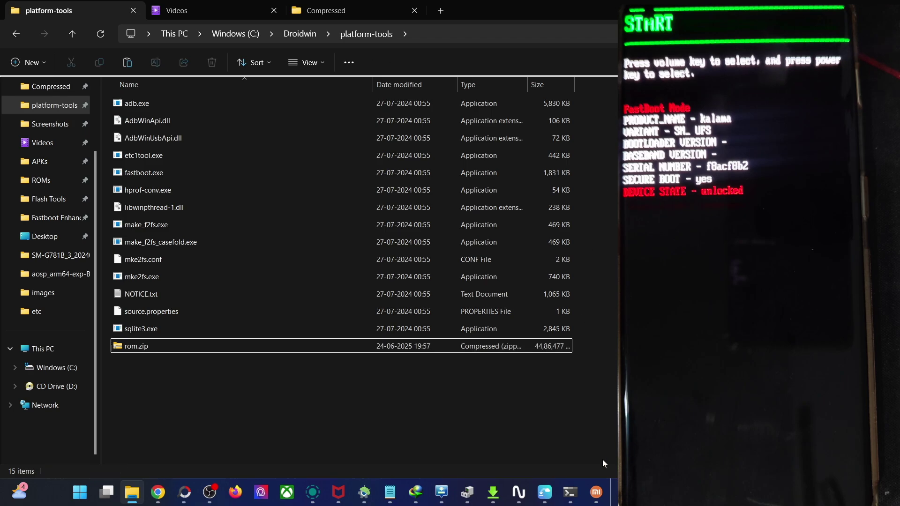
# Return to the ROM guide in Chrome and find the Fastboot Build flashing instructions.
pyautogui.moveTo(568, 502)
pyautogui.click(495, 409)
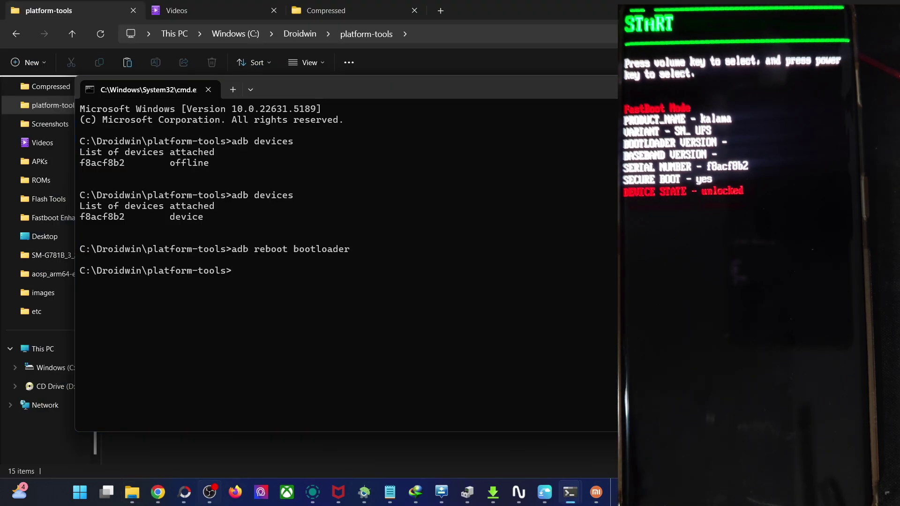
pyautogui.click(158, 490)
pyautogui.scroll(-5, 270, 239)
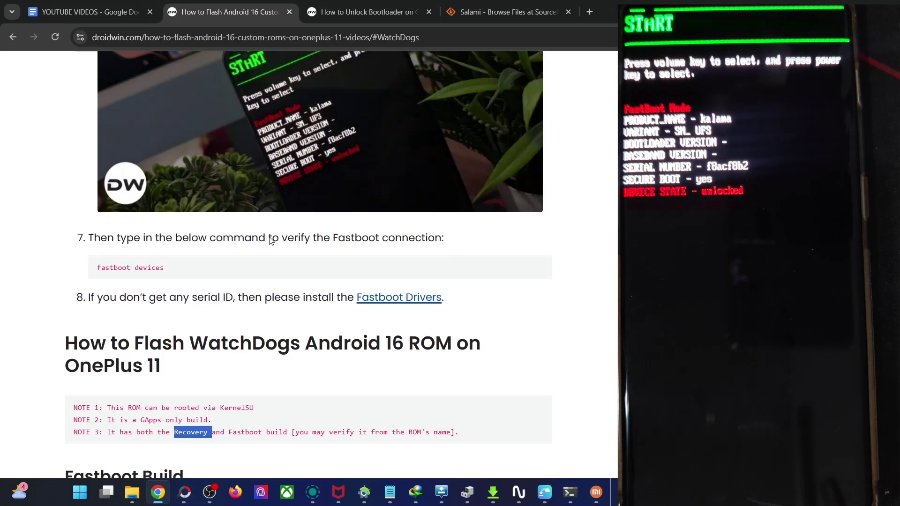
pyautogui.scroll(-3, 270, 240)
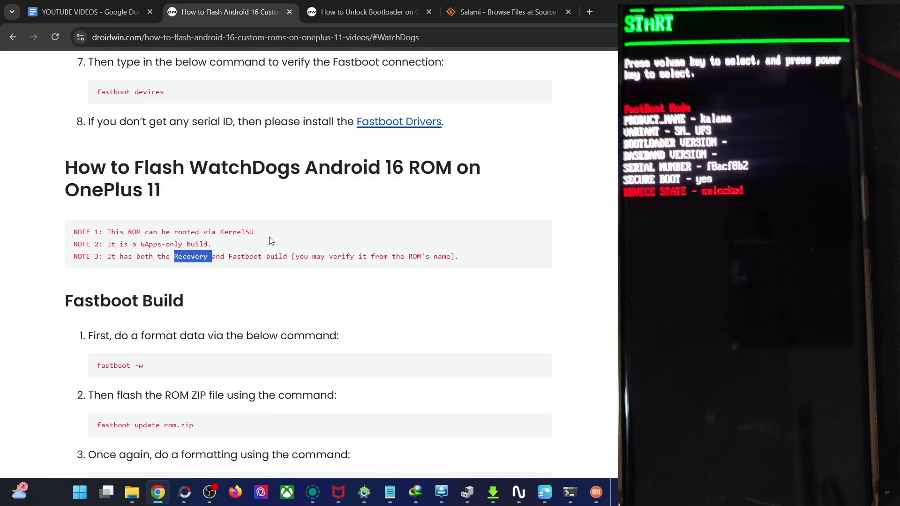
pyautogui.moveTo(197, 291); pyautogui.dragTo(64, 302)
pyautogui.scroll(-2, 319, 278)
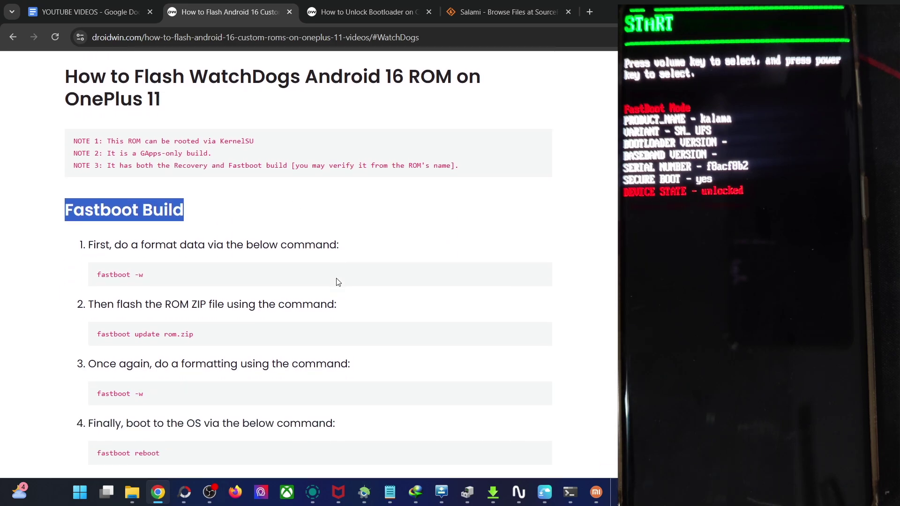
# Copy the guide's "fastboot -w" command and run it in the platform-tools Command Prompt to format the phone's data.
pyautogui.tripleClick(169, 252)
pyautogui.hotkey('ctrl', 'c')
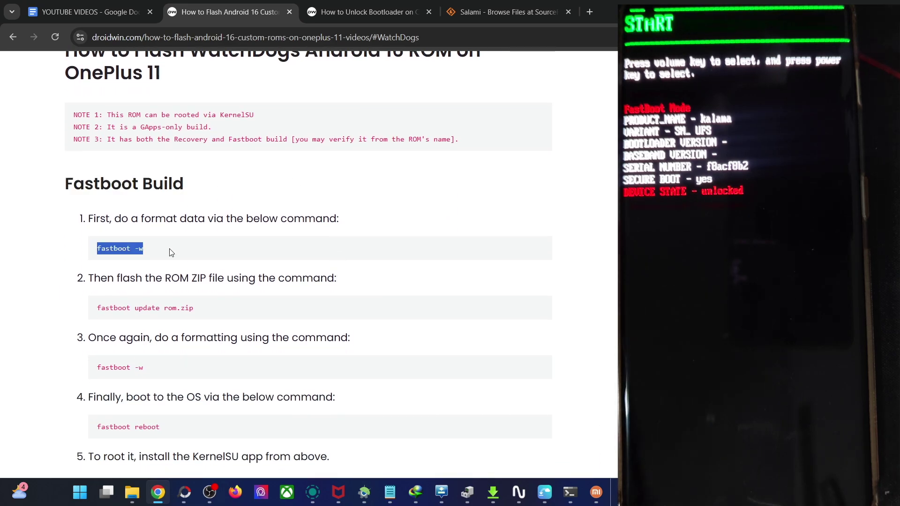
pyautogui.click(570, 493)
pyautogui.click(562, 434)
pyautogui.hotkey('ctrl', 'v')
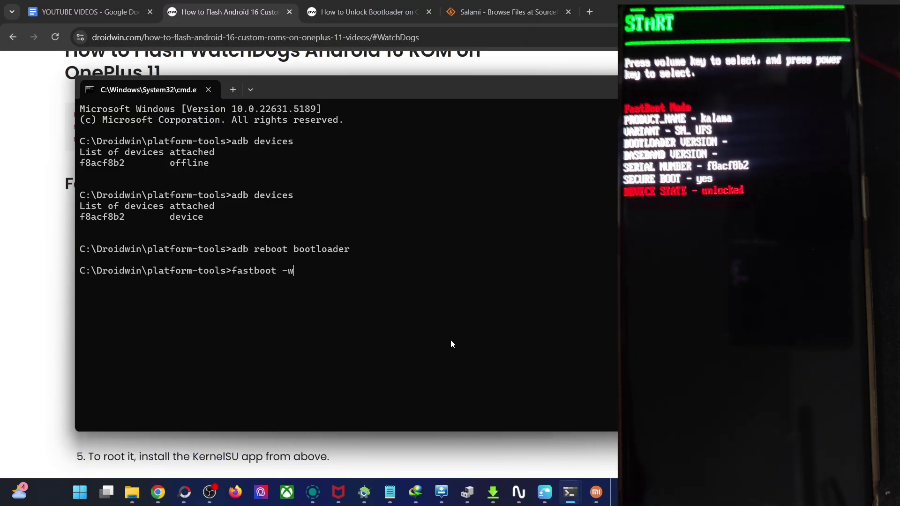
pyautogui.press('Return')
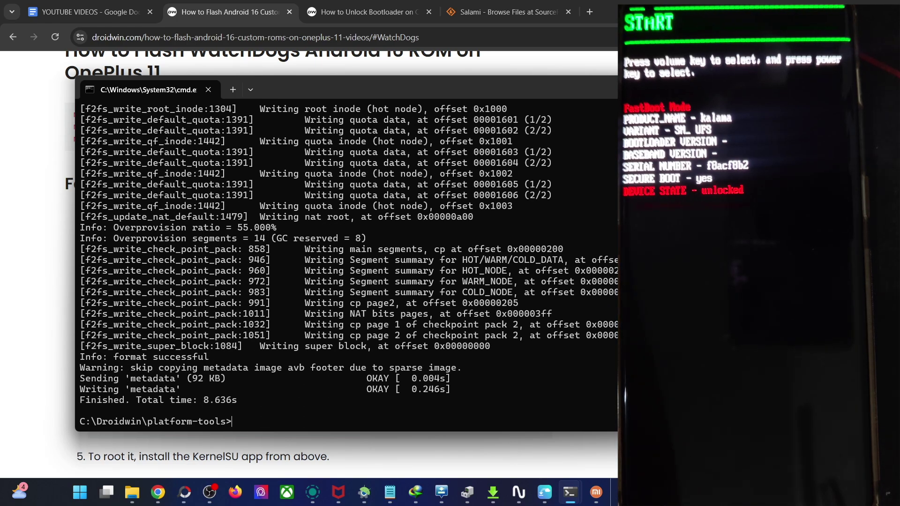
# Run "fastboot update rom.zip" in the platform-tools Command Prompt to flash the ROM to the phone.
pyautogui.write('fastboot update ')
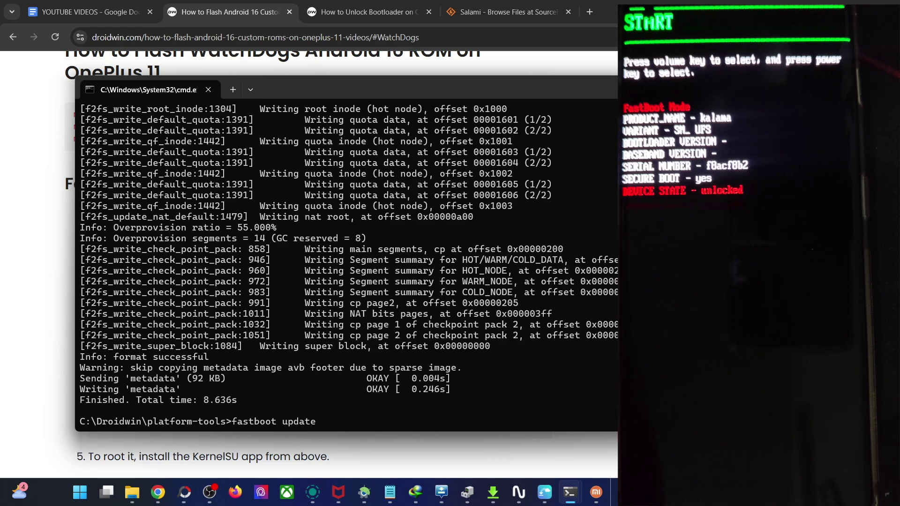
pyautogui.write('rom.zip')
pyautogui.moveTo(313, 91); pyautogui.dragTo(336, 86)
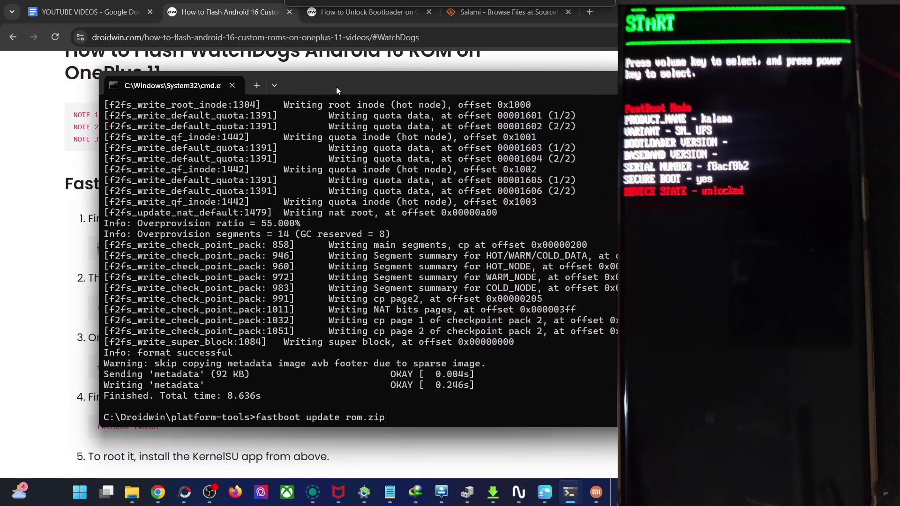
pyautogui.press('Return')
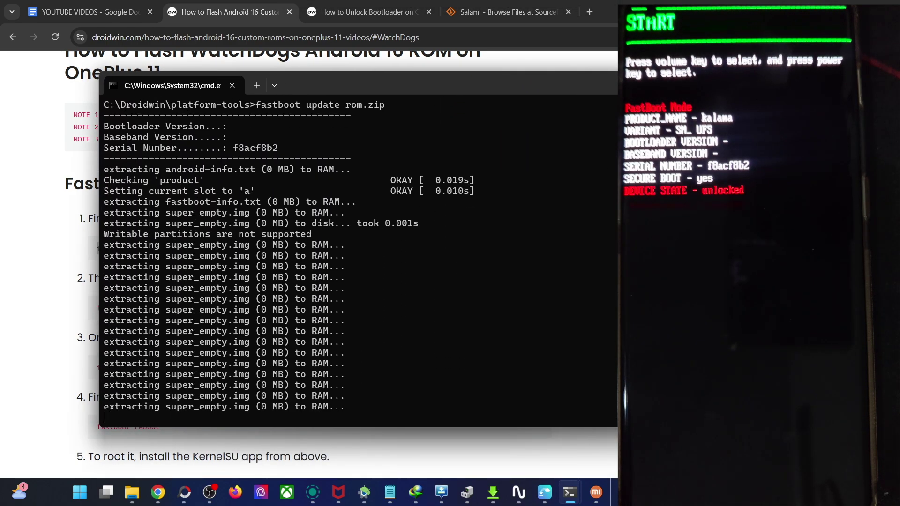
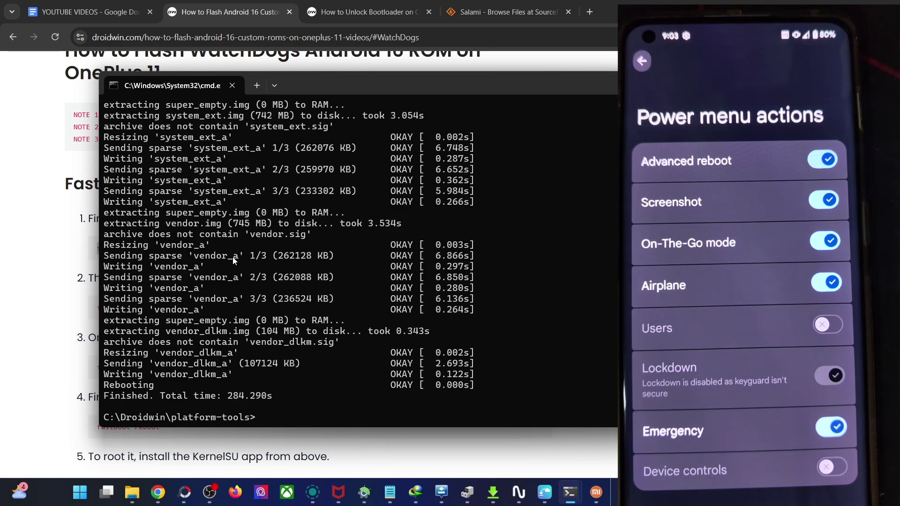
# Return to the Droidwin guide in Chrome and open the KernelSU releases page from Other Useful Resources.
pyautogui.click(57, 252)
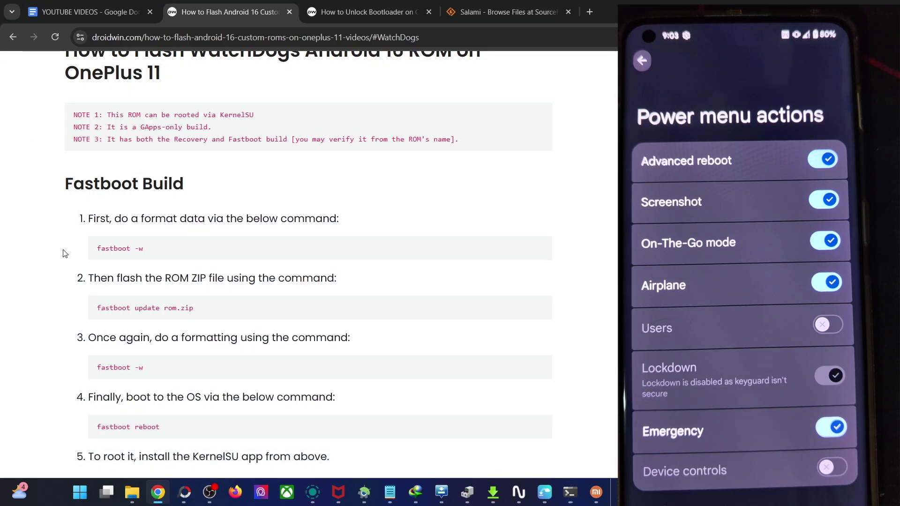
pyautogui.scroll(3, 171, 320)
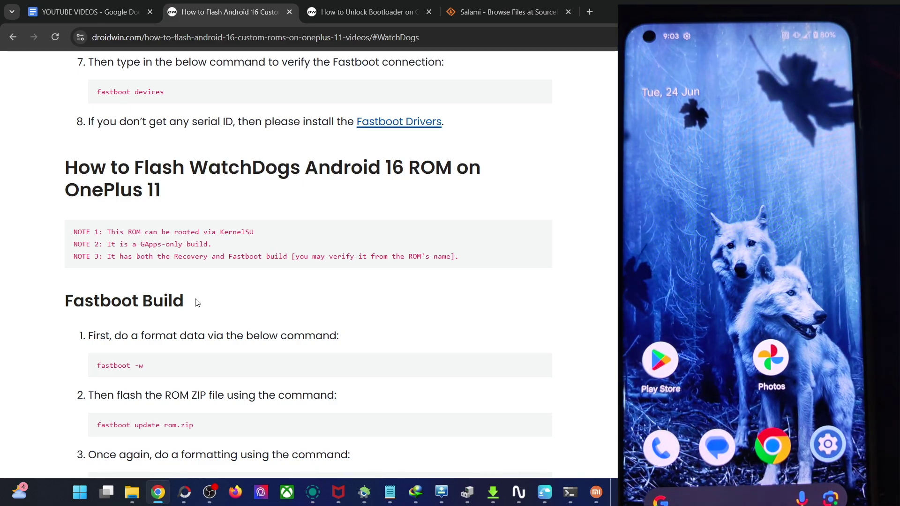
pyautogui.scroll(-6, 197, 302)
pyautogui.scroll(11, 201, 301)
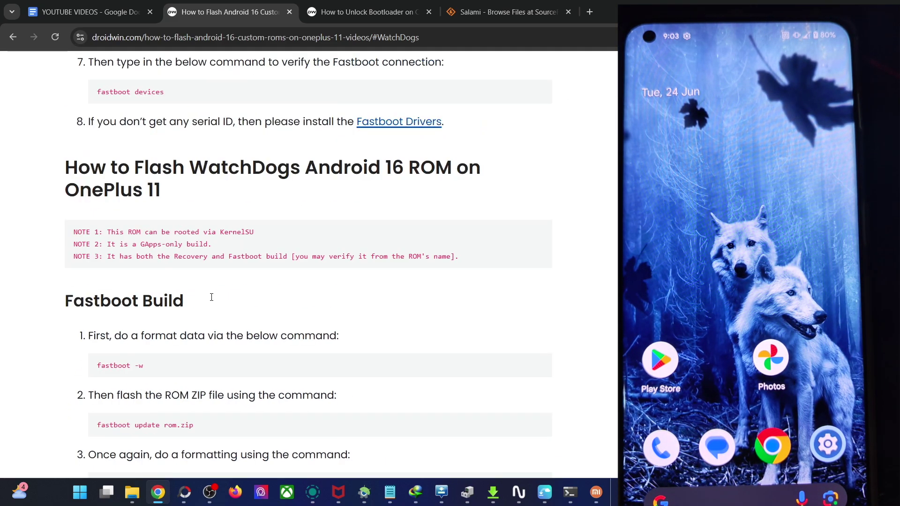
pyautogui.scroll(15, 301, 331)
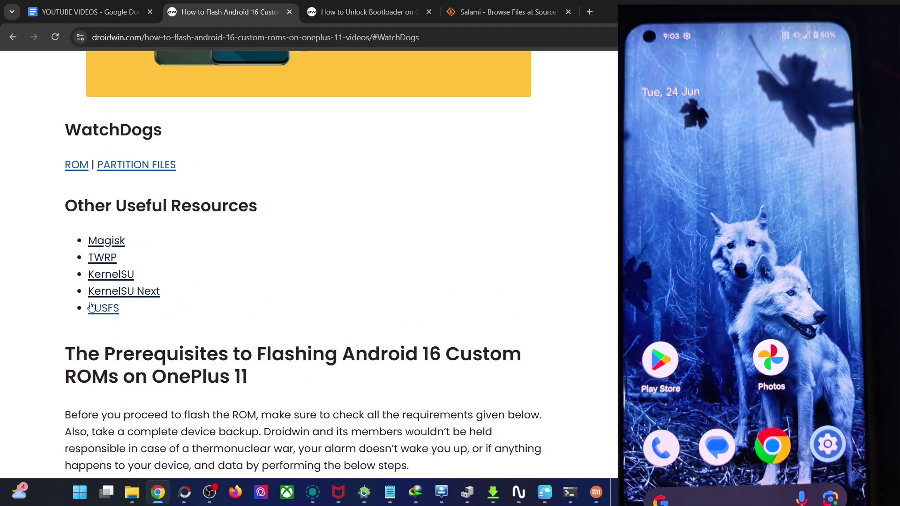
pyautogui.click(121, 277)
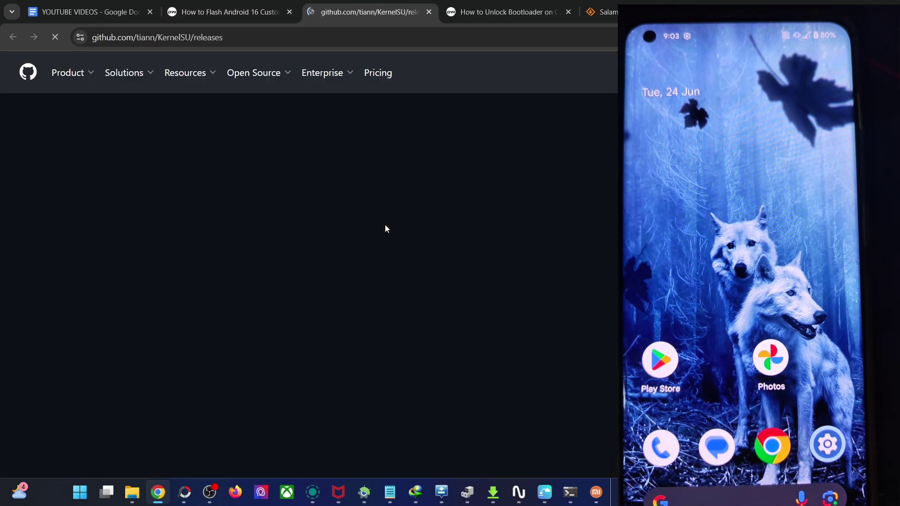
# Show all assets of the KernelSU v1.0.5 release and download KernelSU_v1.0.5_12081-release.apk.
pyautogui.scroll(-8, 392, 276)
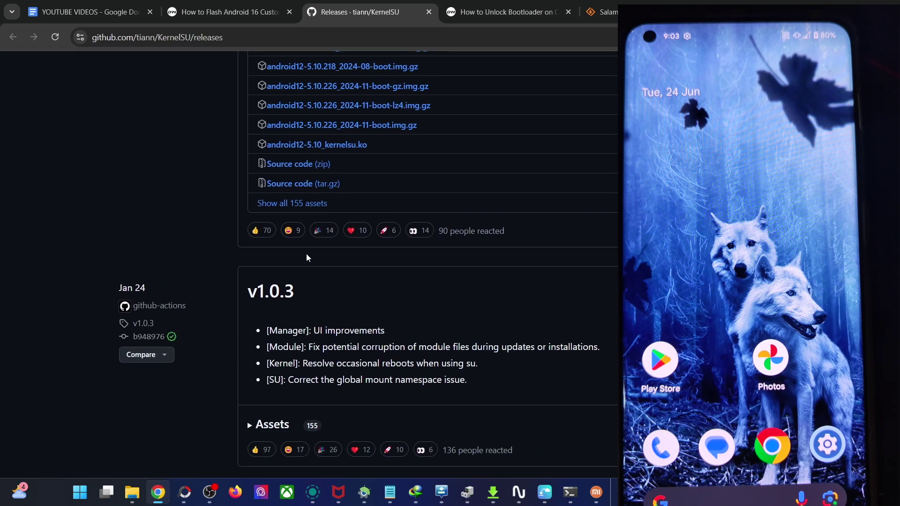
pyautogui.scroll(4, 281, 328)
pyautogui.click(290, 379)
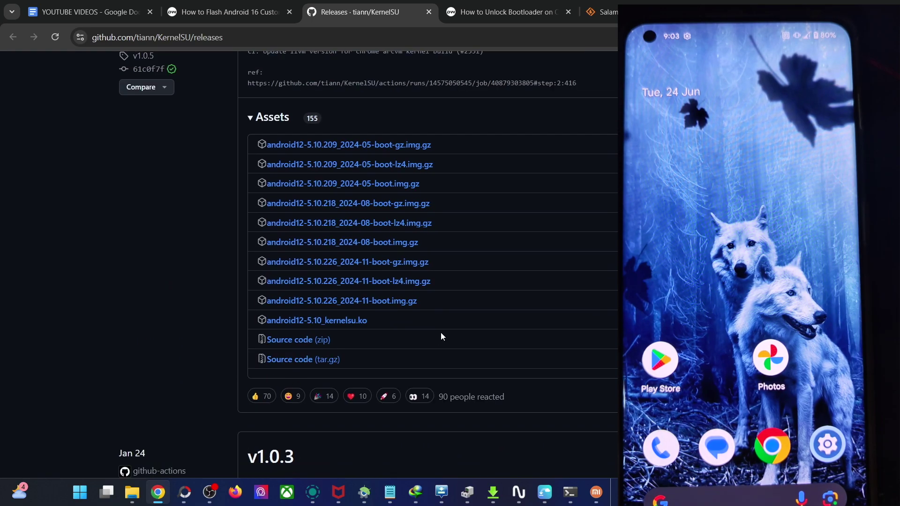
pyautogui.scroll(-20, 440, 334)
pyautogui.scroll(-14, 385, 342)
pyautogui.scroll(-3, 386, 342)
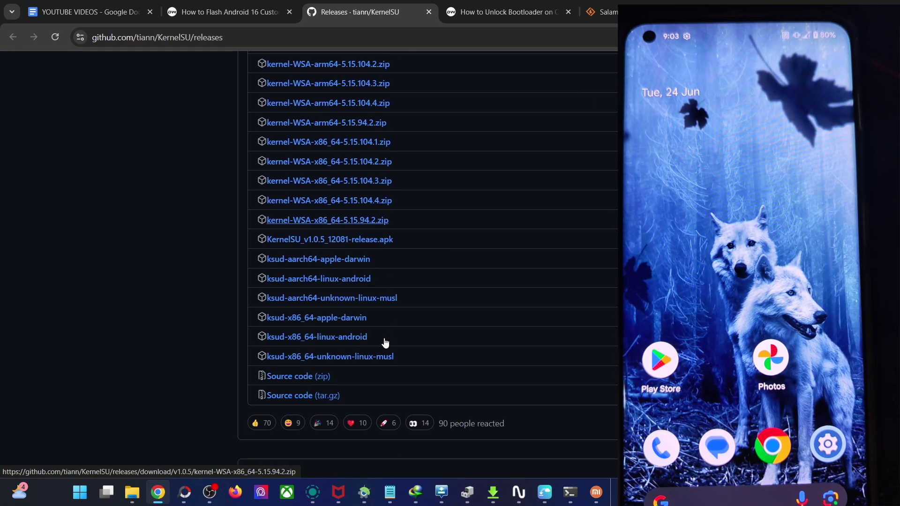
pyautogui.click(348, 240)
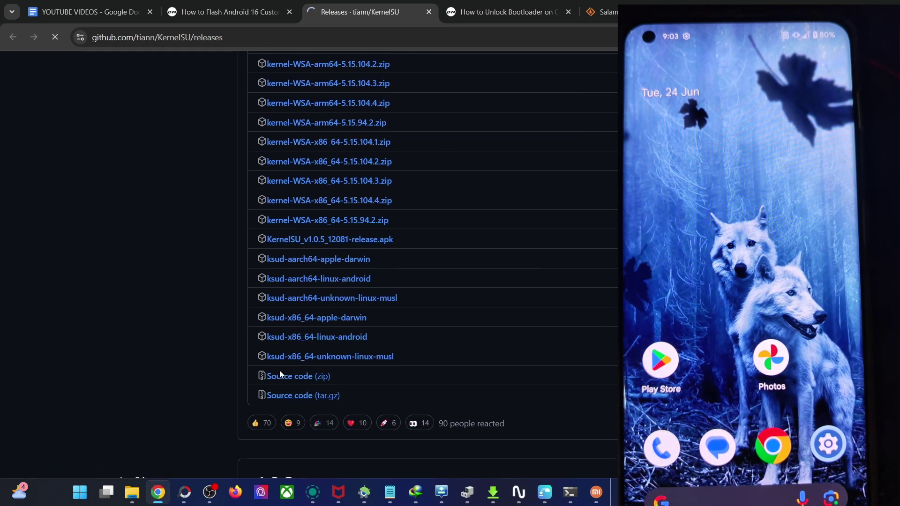
pyautogui.click(446, 298)
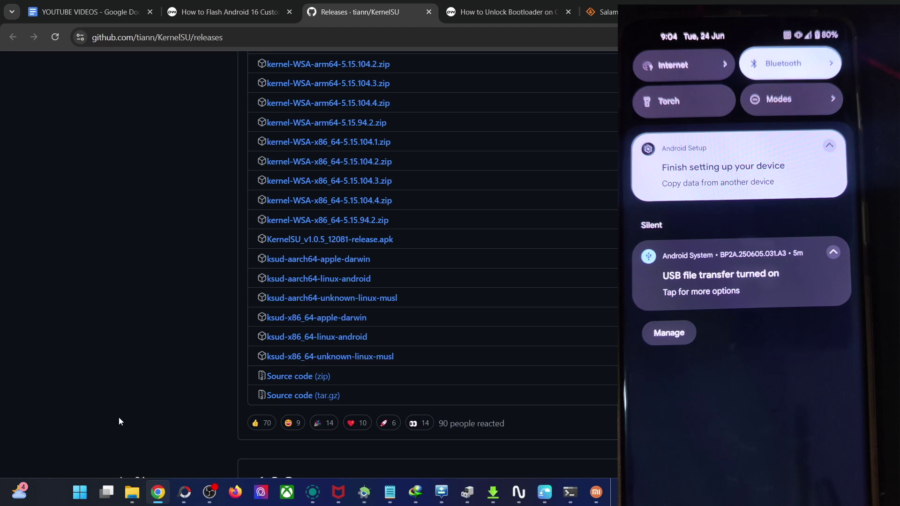
# In File Explorer, copy KernelSU_v1.0.5_12081-release_3.apk from Downloads and open the CPH2447 phone's internal shared storage.
pyautogui.click(133, 492)
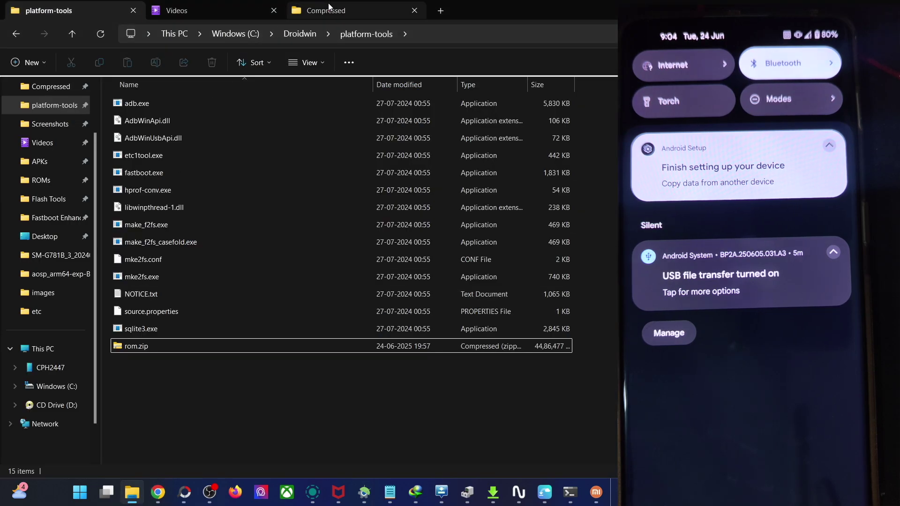
pyautogui.click(310, 10)
pyautogui.scroll(3, 44, 177)
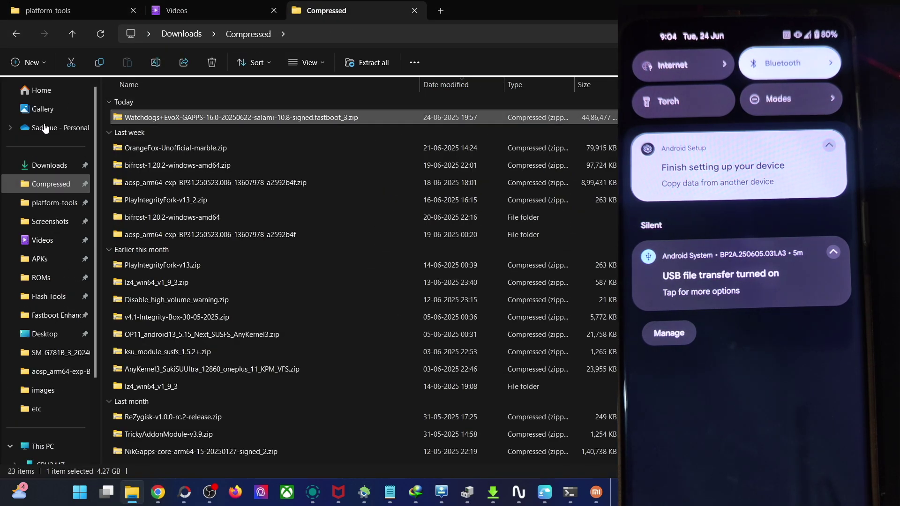
pyautogui.click(43, 174)
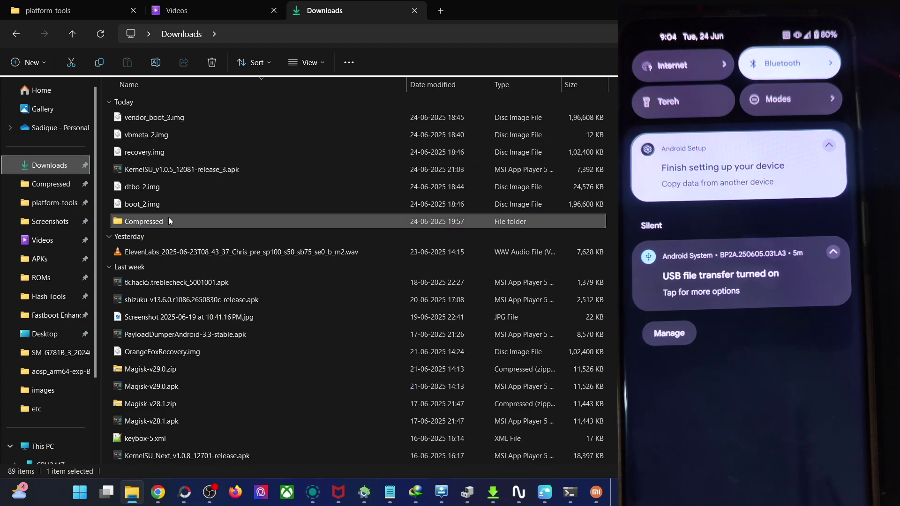
pyautogui.click(169, 172)
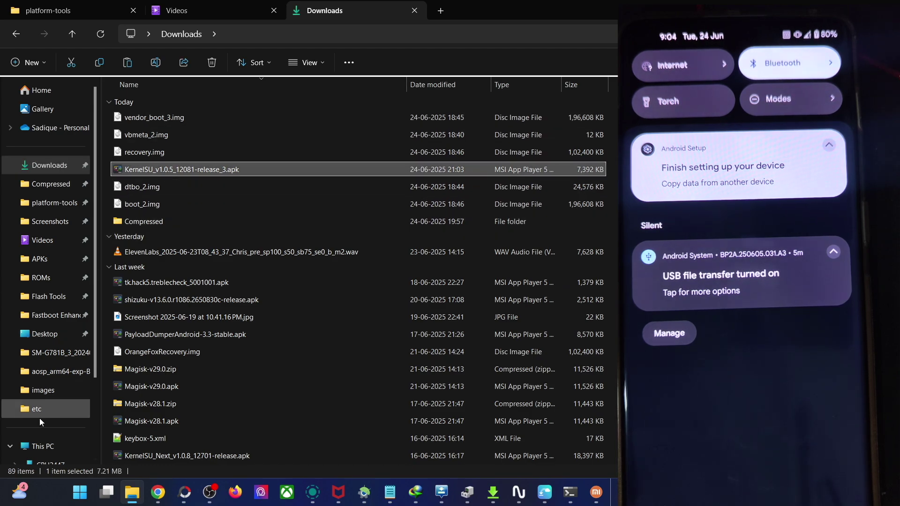
pyautogui.click(64, 461)
pyautogui.doubleClick(202, 106)
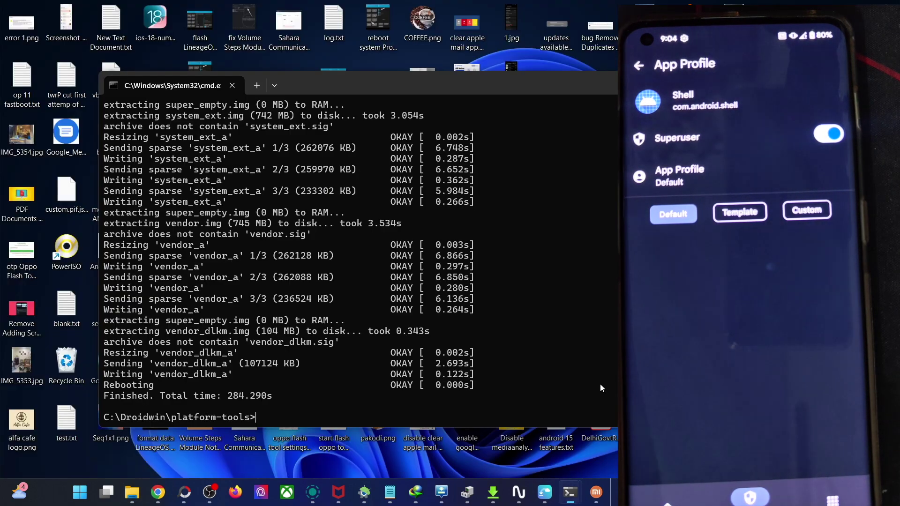
# Try to open a shell on the phone with "adb shell" in the Command Prompt.
pyautogui.click(593, 394)
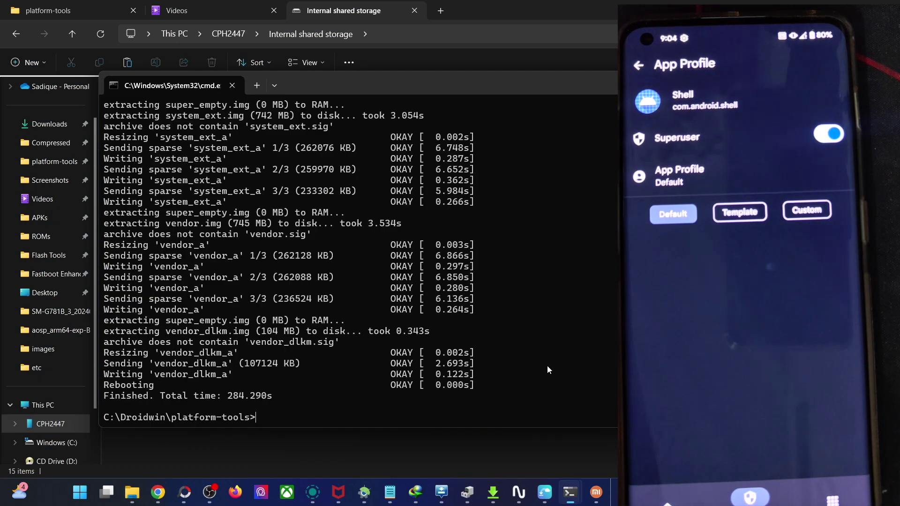
pyautogui.write('ell')
pyautogui.press('Return')
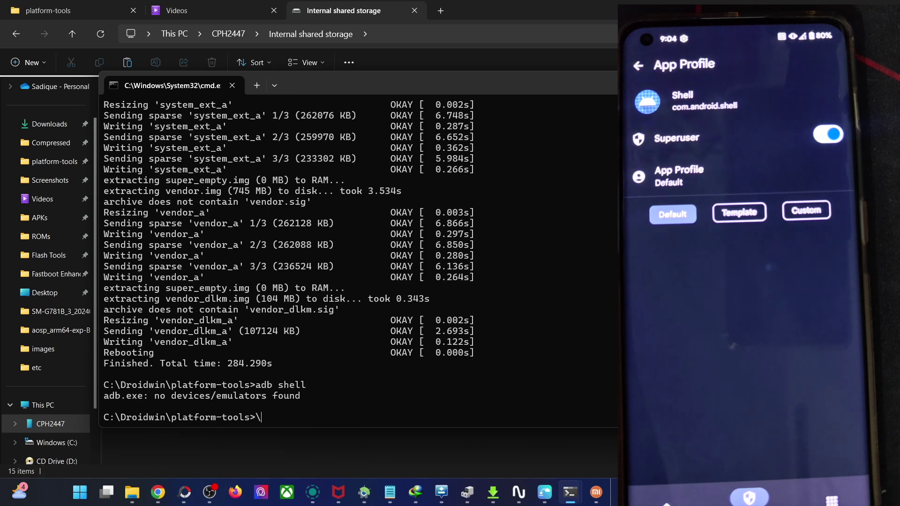
pyautogui.press('BackSpace')
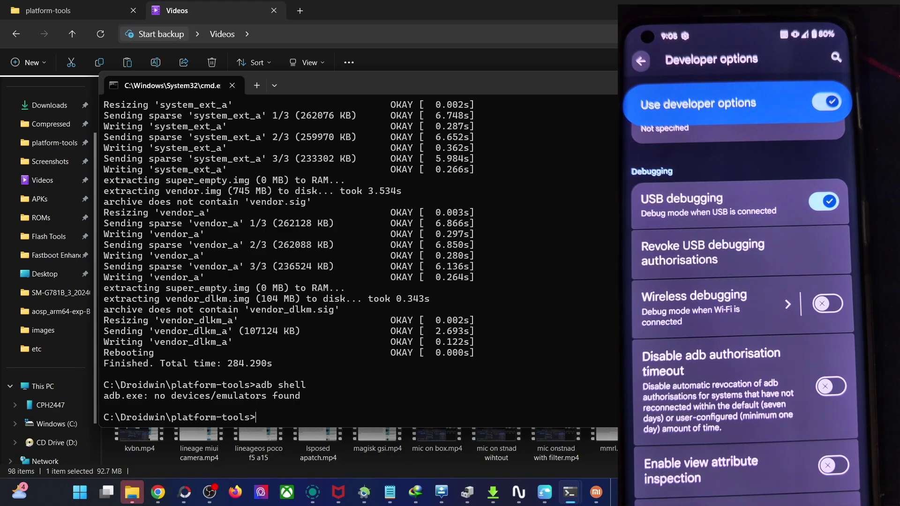
# Run "adb shell" again with USB debugging enabled, request root with "su", and highlight the su line.
pyautogui.press('Up')
pyautogui.press('Return')
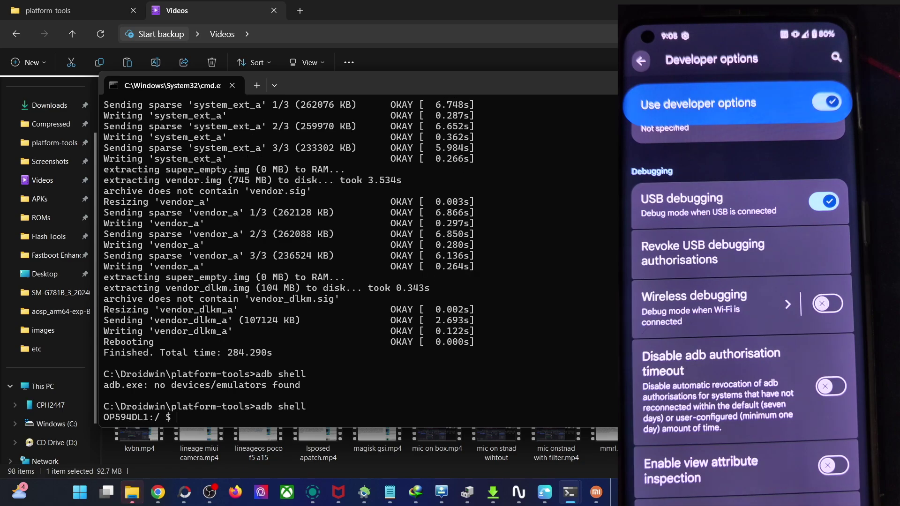
pyautogui.write('su')
pyautogui.press('Return')
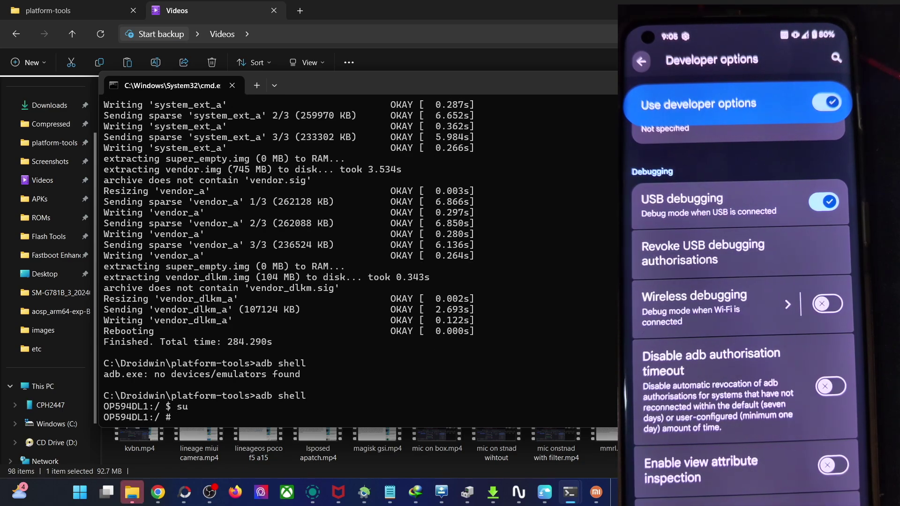
pyautogui.tripleClick(182, 407)
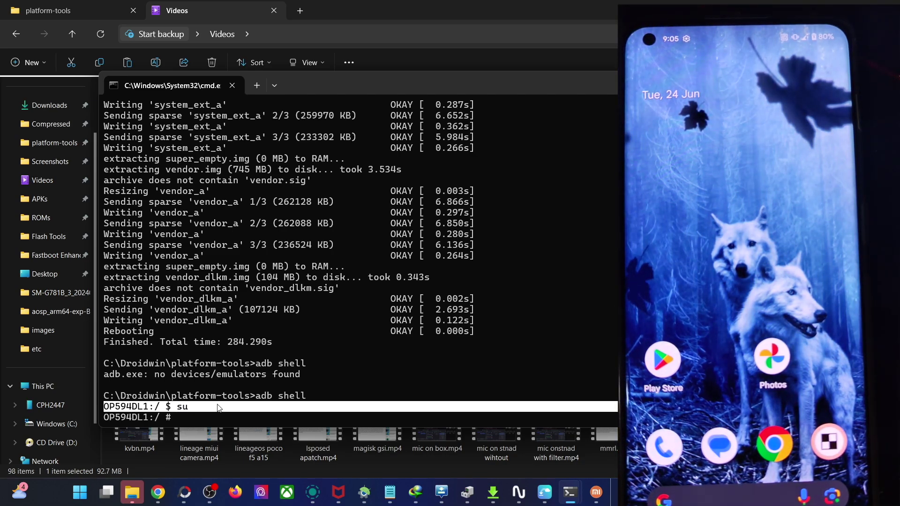
# From the guide's WatchDogs links in Chrome, open SourceForge's recovery folder and highlight the partition images from recovery.img to vbmeta.img.
pyautogui.click(158, 492)
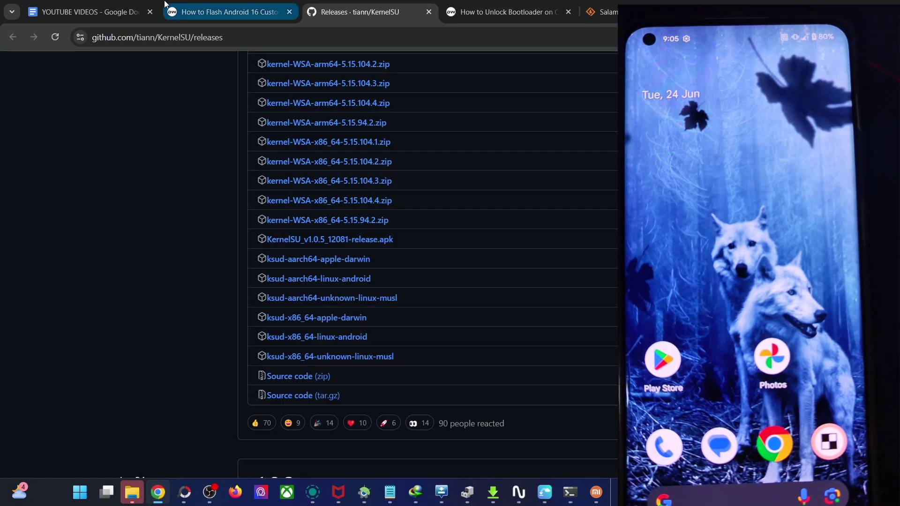
pyautogui.click(179, 5)
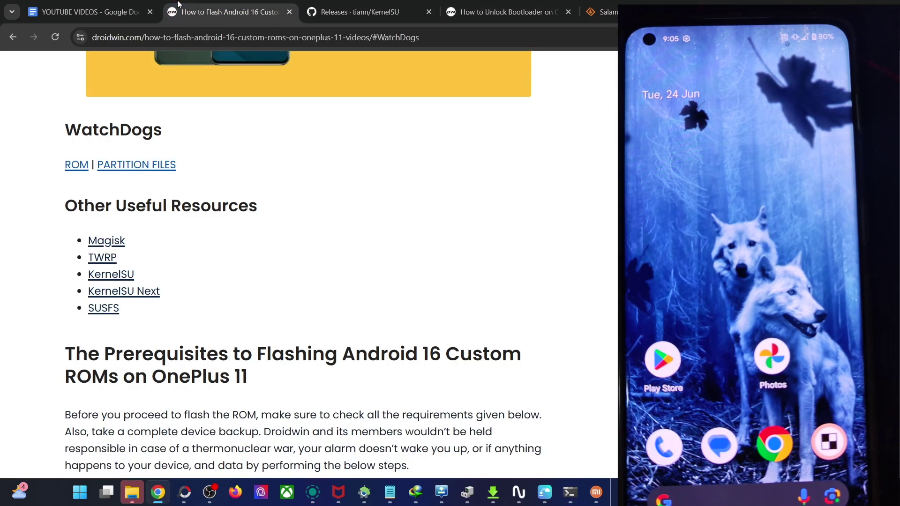
pyautogui.rightClick(92, 165)
pyautogui.click(113, 174)
pyautogui.click(441, 12)
pyautogui.scroll(-1, 441, 323)
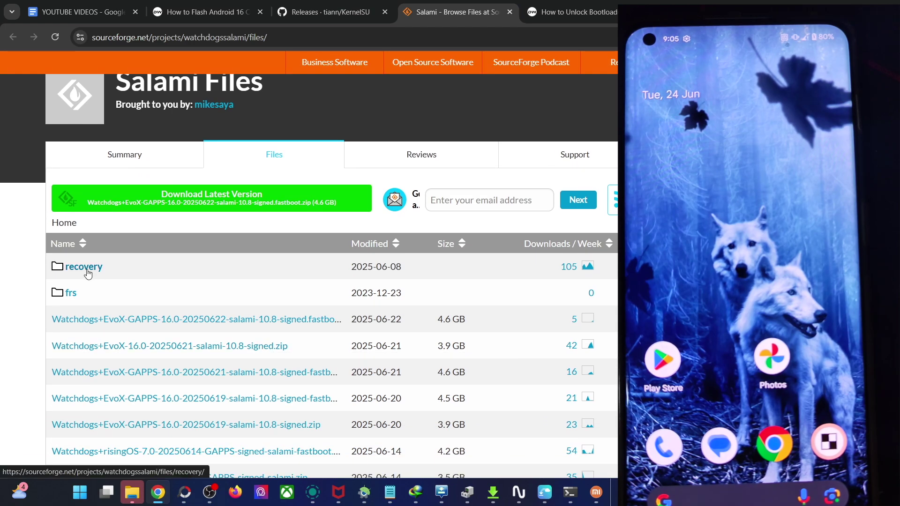
pyautogui.scroll(-2, 125, 303)
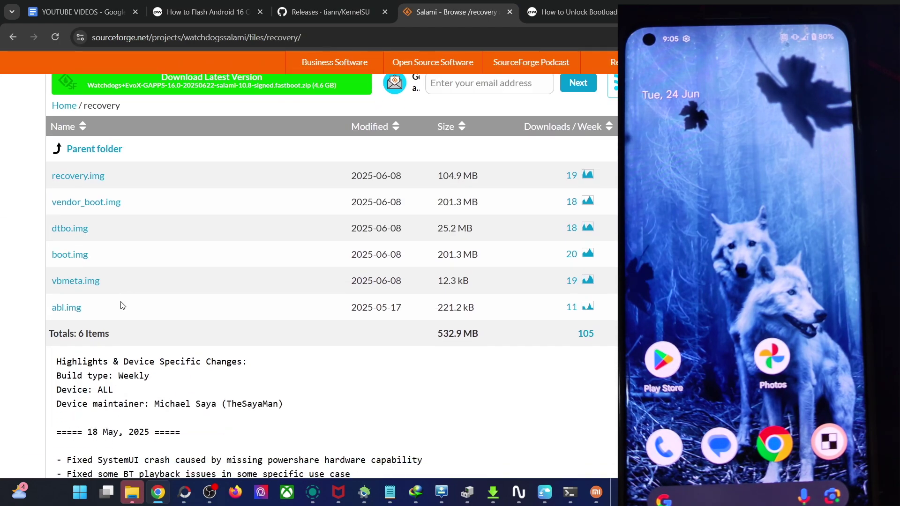
pyautogui.moveTo(110, 284); pyautogui.dragTo(41, 186)
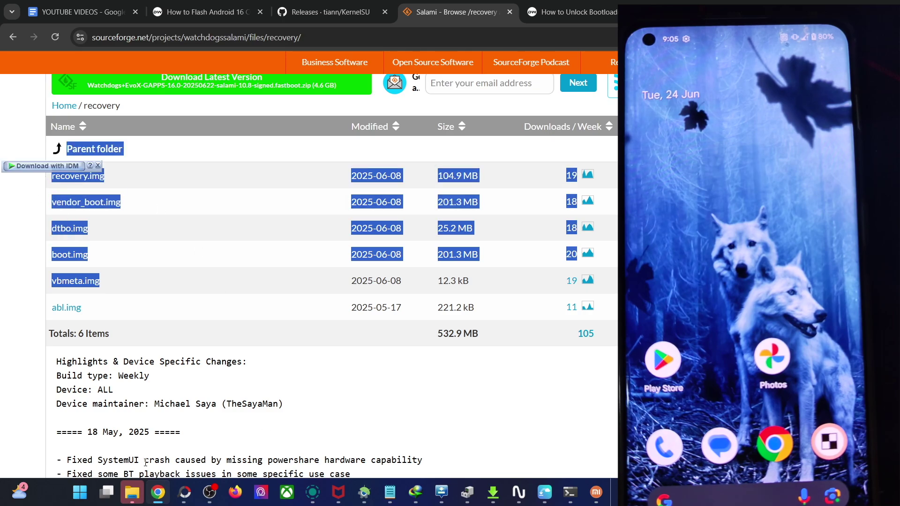
# View the platform-tools folder in File Explorer, and highlight the five partition flash commands under Recovery Build in the Chrome guide.
pyautogui.click(132, 492)
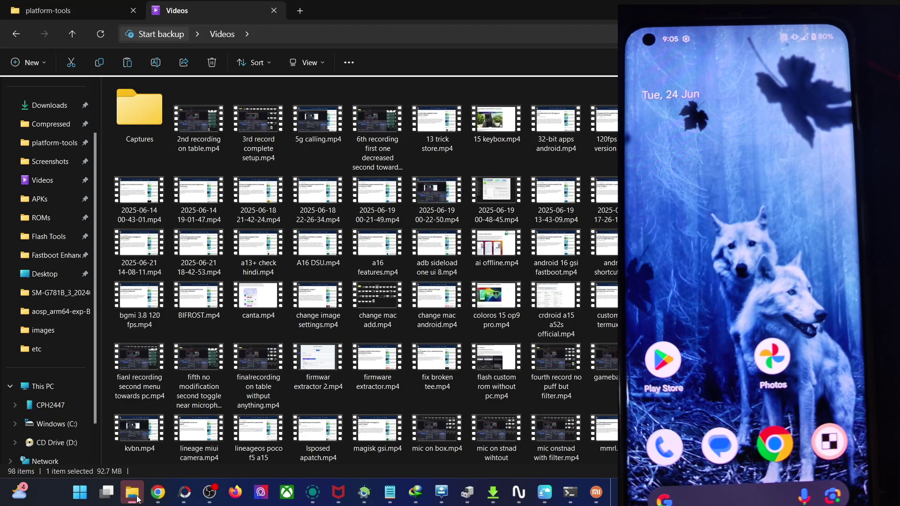
pyautogui.click(55, 11)
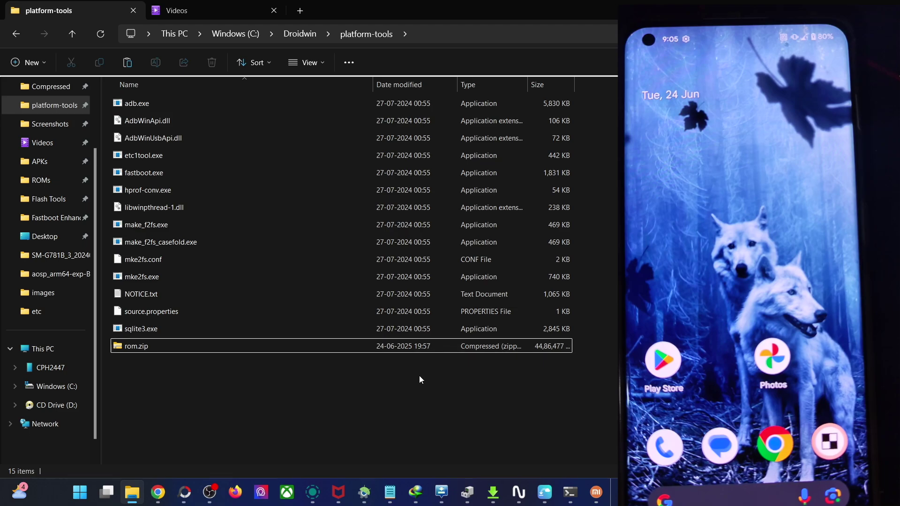
pyautogui.click(169, 490)
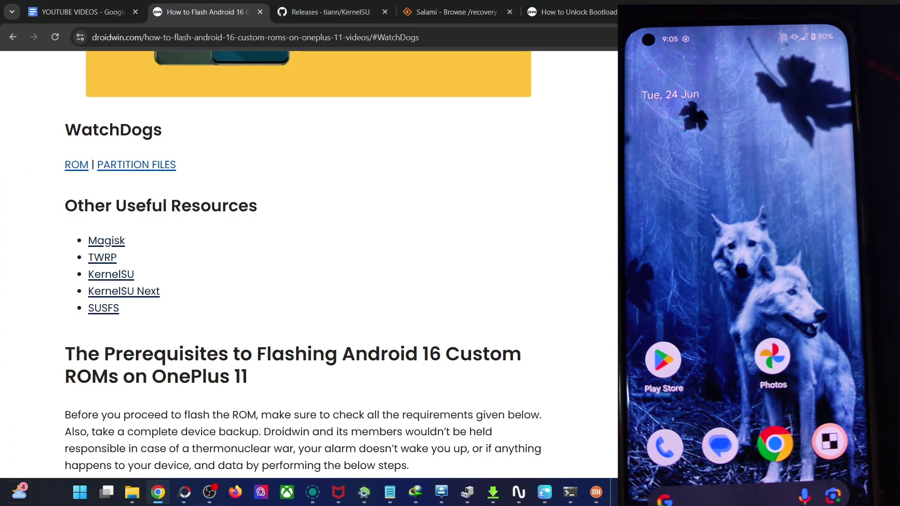
pyautogui.scroll(-20, 253, 201)
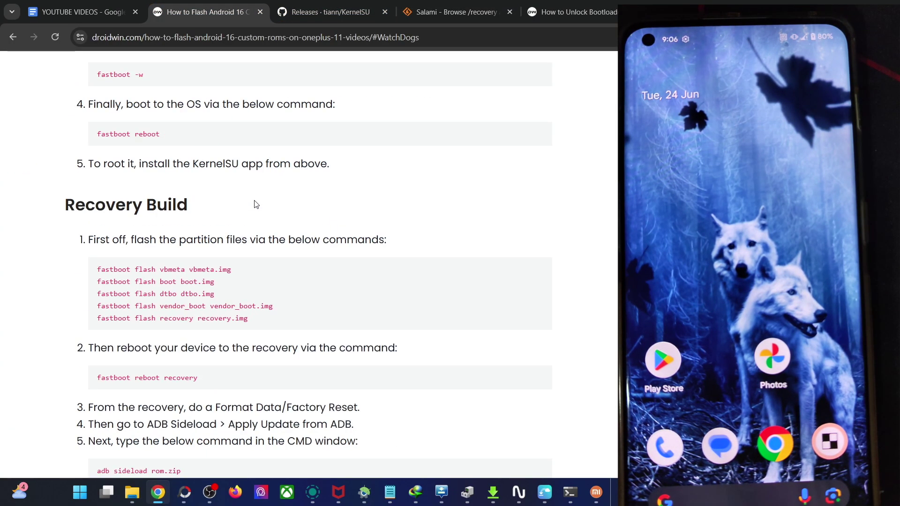
pyautogui.moveTo(259, 320); pyautogui.dragTo(95, 267)
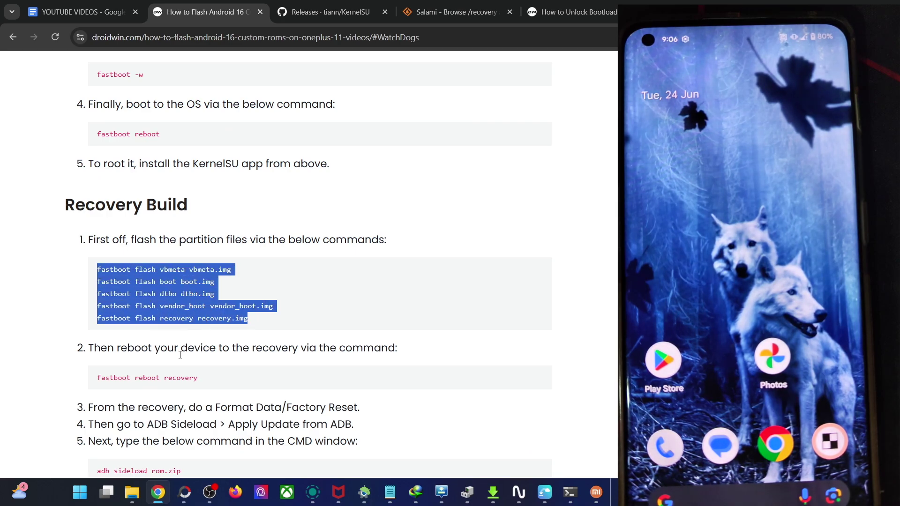
# Under Recovery Build, highlight in turn "fastboot reboot recovery", the Format Data/Factory Reset instruction, and the "adb sideload rom.zip" command.
pyautogui.tripleClick(177, 381)
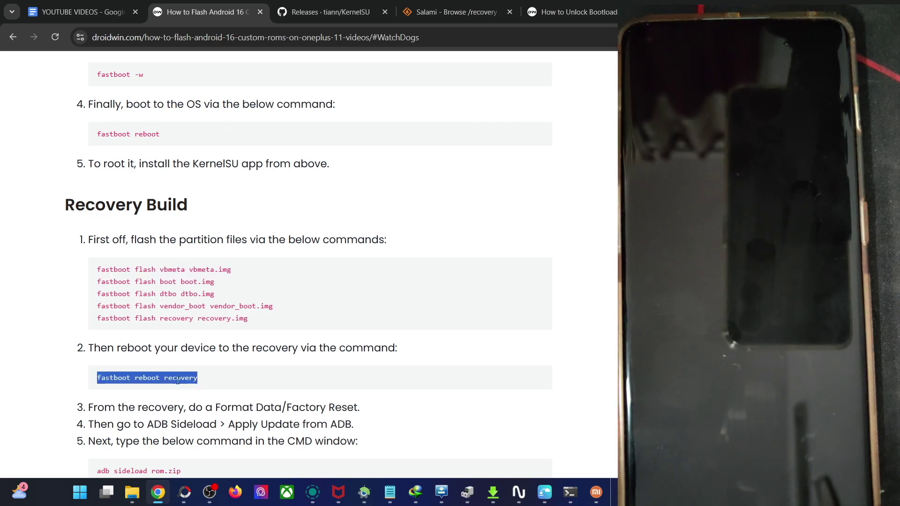
pyautogui.scroll(-1, 272, 361)
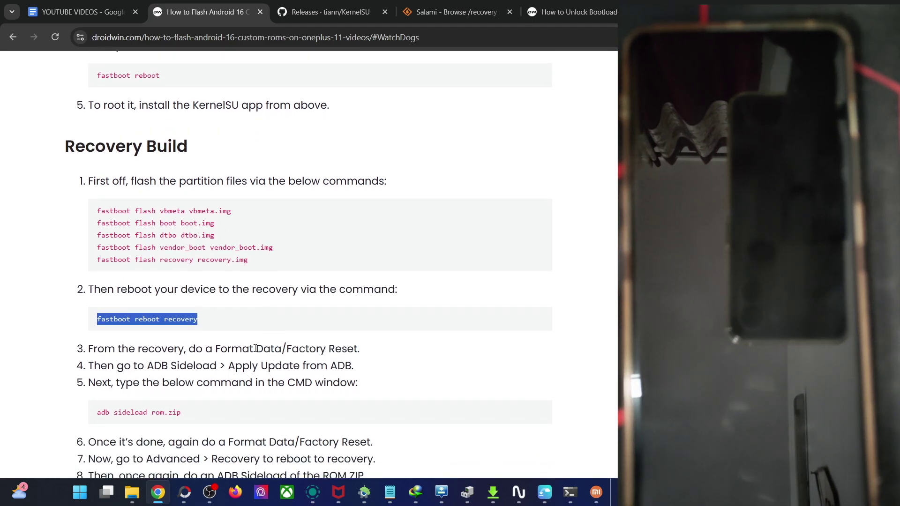
pyautogui.moveTo(216, 348); pyautogui.dragTo(423, 347)
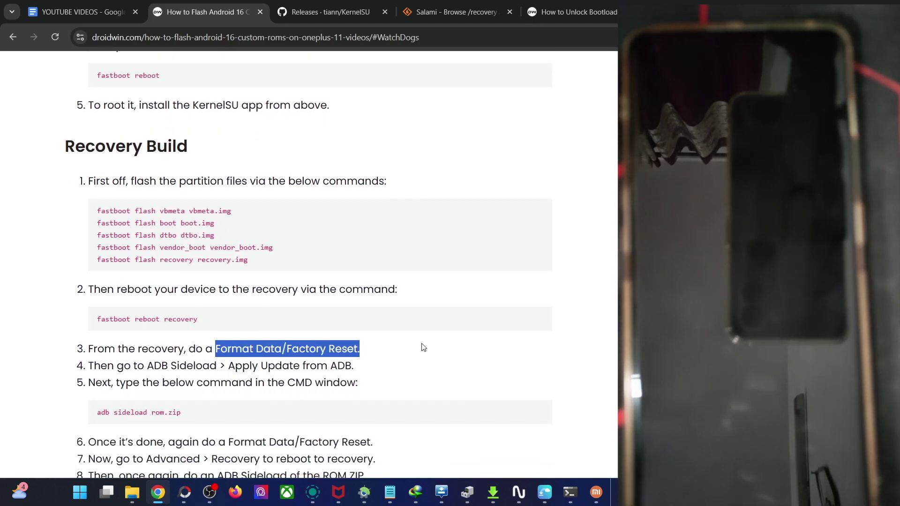
pyautogui.tripleClick(148, 411)
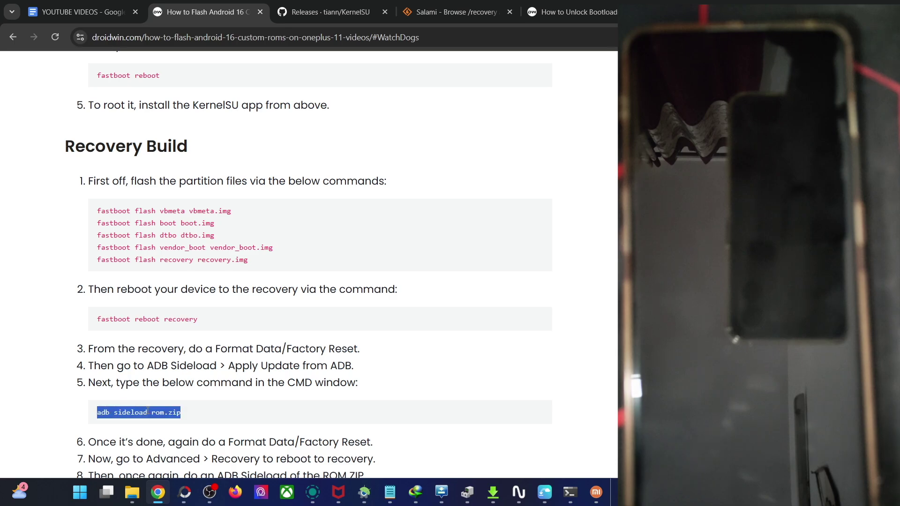
# Review the remaining Recovery Build steps, highlighting the sideload command, the Advanced > Recovery reboot, and the repeated ADB Sideload of the ROM ZIP.
pyautogui.scroll(-2, 240, 361)
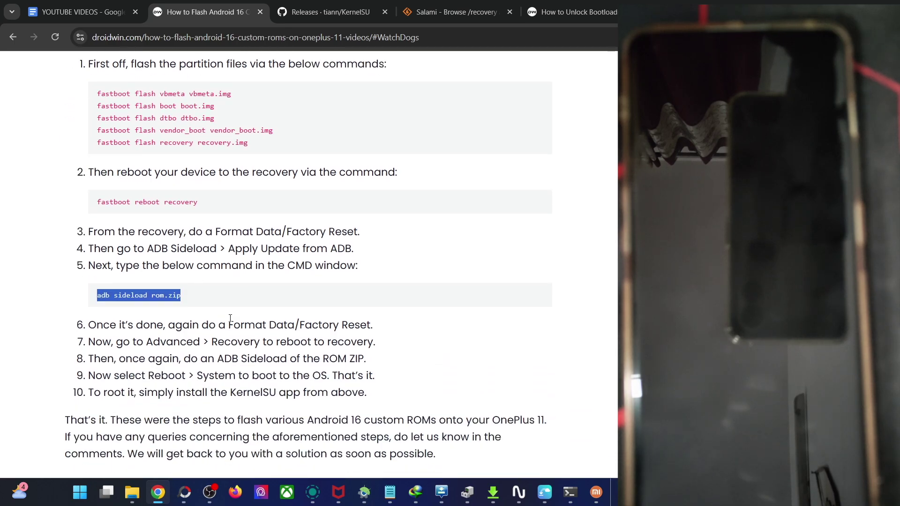
pyautogui.moveTo(148, 343); pyautogui.dragTo(384, 339)
pyautogui.tripleClick(279, 355)
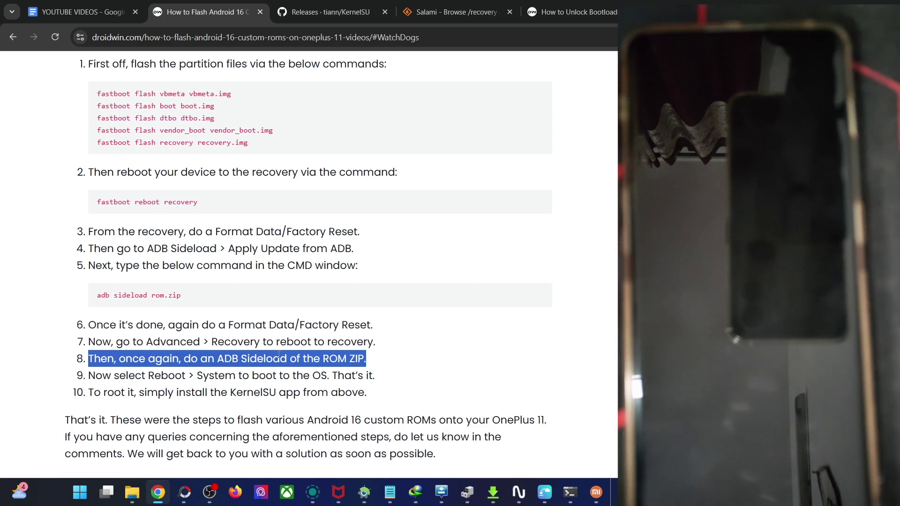
pyautogui.tripleClick(146, 293)
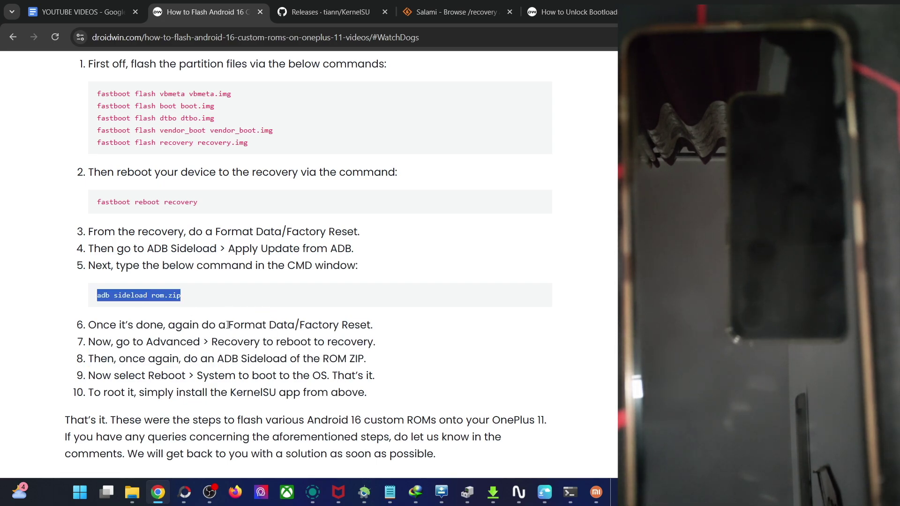
pyautogui.moveTo(144, 342); pyautogui.dragTo(261, 346)
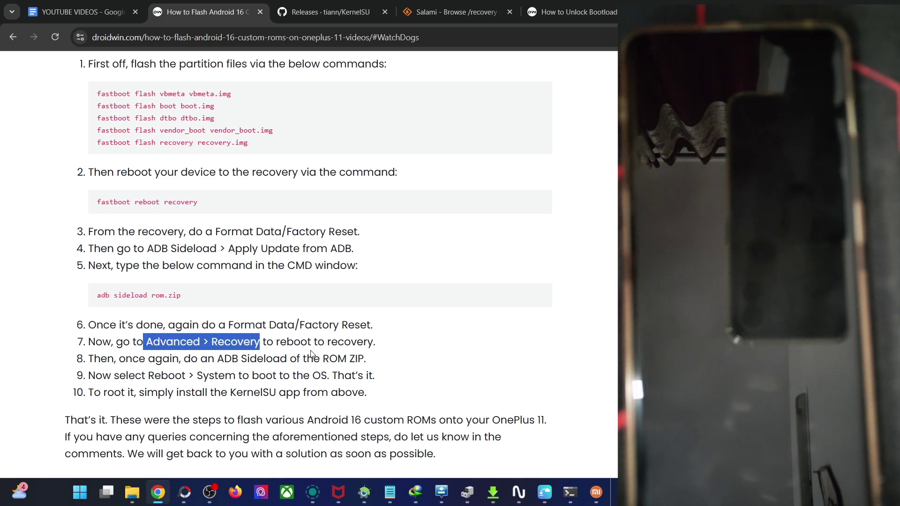
pyautogui.tripleClick(273, 357)
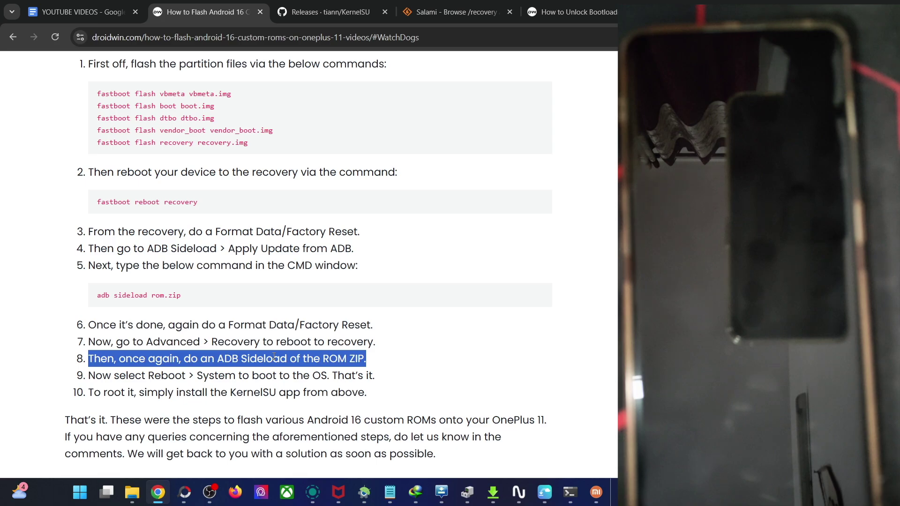
# Return to the Fastboot Build heading in the guide's WatchDogs section.
pyautogui.scroll(1, 205, 363)
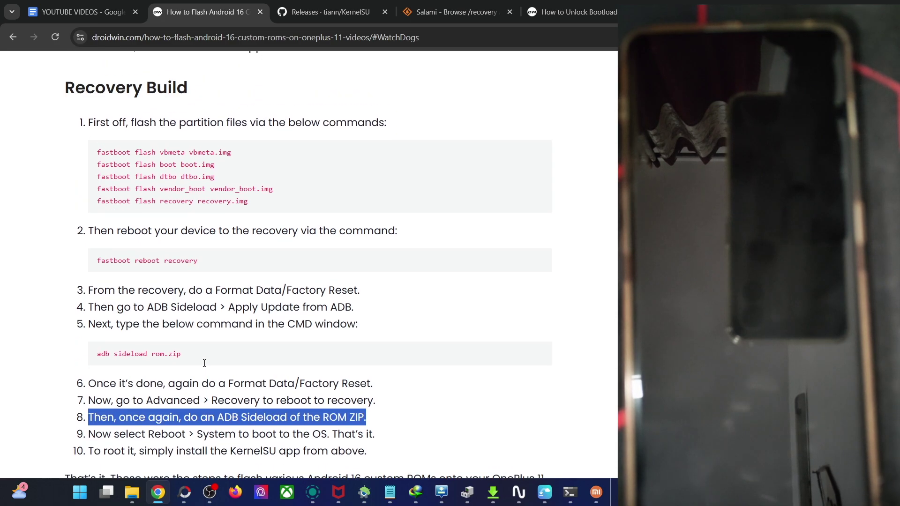
pyautogui.scroll(5, 205, 366)
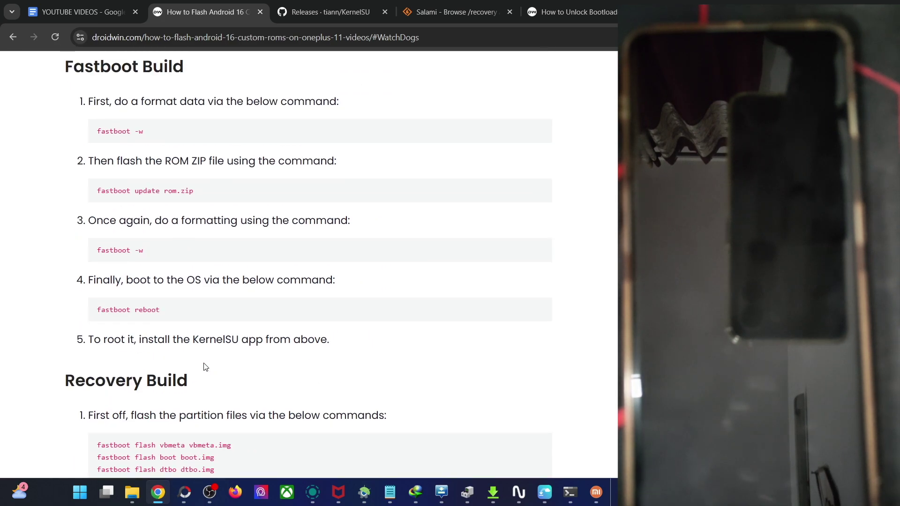
pyautogui.scroll(2, 205, 367)
pyautogui.doubleClick(165, 183)
pyautogui.click(165, 184)
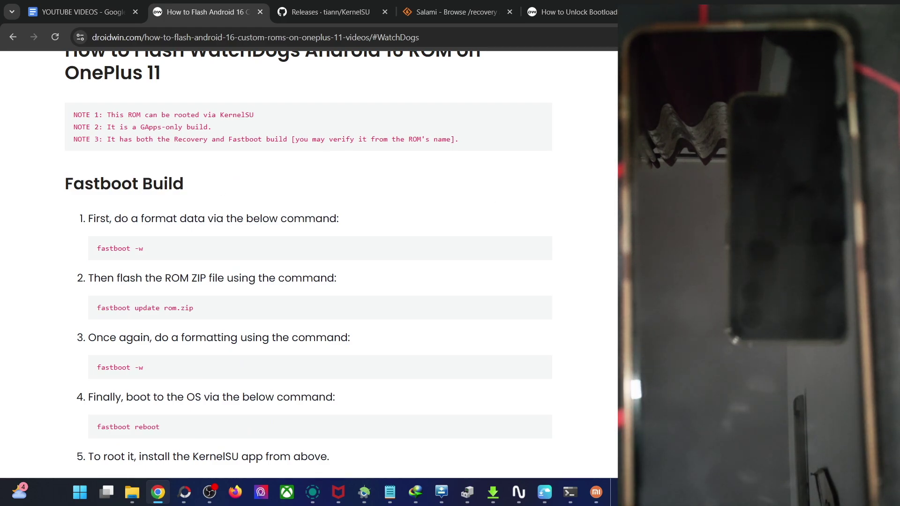